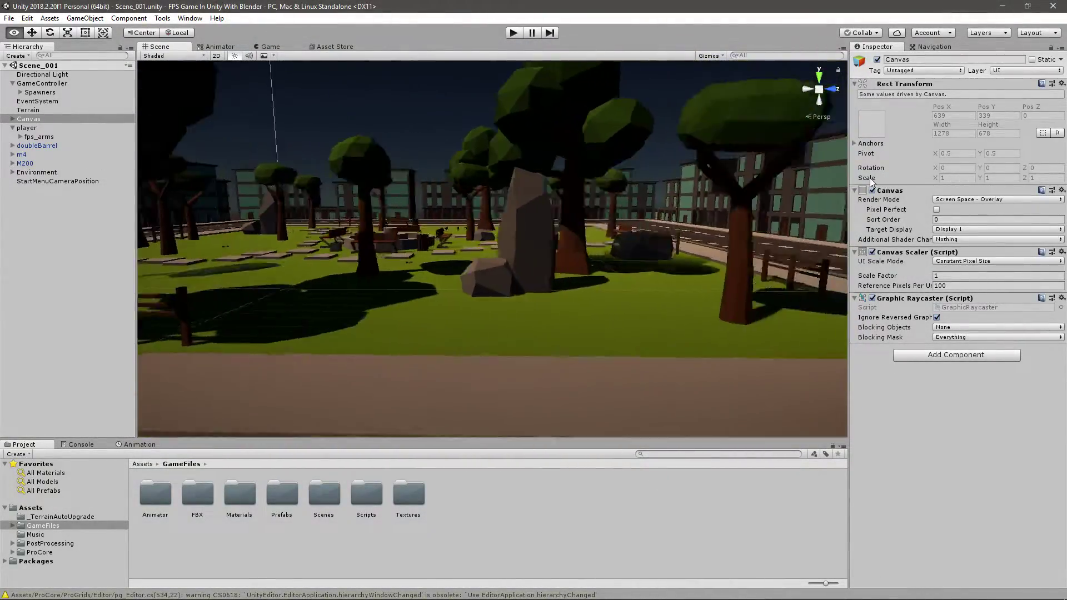
Step: Leave the Unity scene view and switch over to the Bfxr website in Chrome
mouse_move(584, 209)
right_mouse_down()
mouse_move(510, 170)
mouse_move(497, 173)
mouse_move(525, 192)
mouse_move(430, 152)
right_mouse_up()
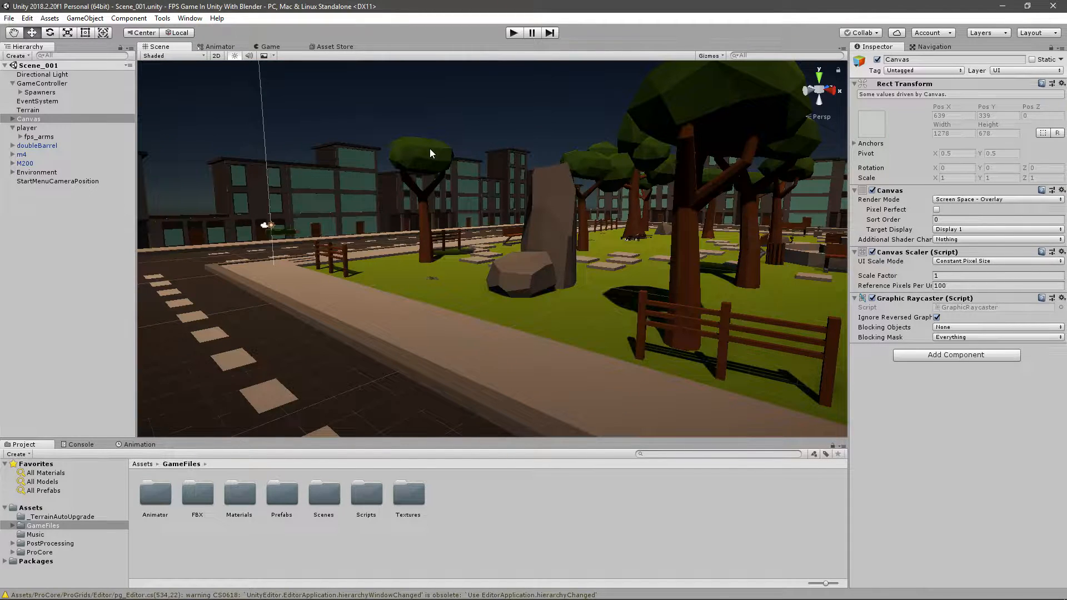
key("alt+Tab")
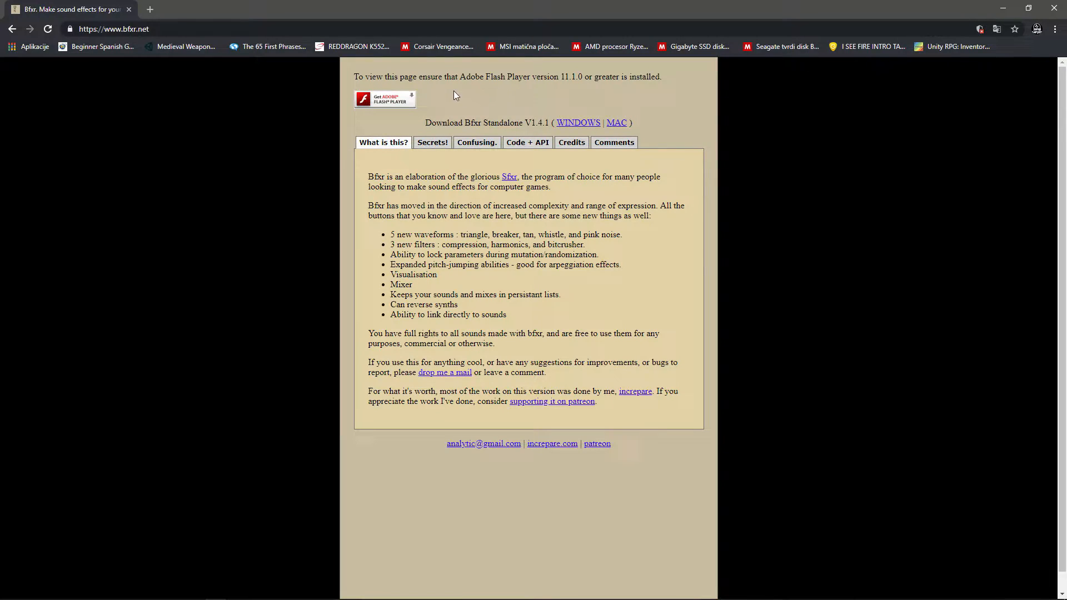
Step: Allow Adobe Flash on bfxr.net so the sound generator loads its sound list
left_click(392, 106)
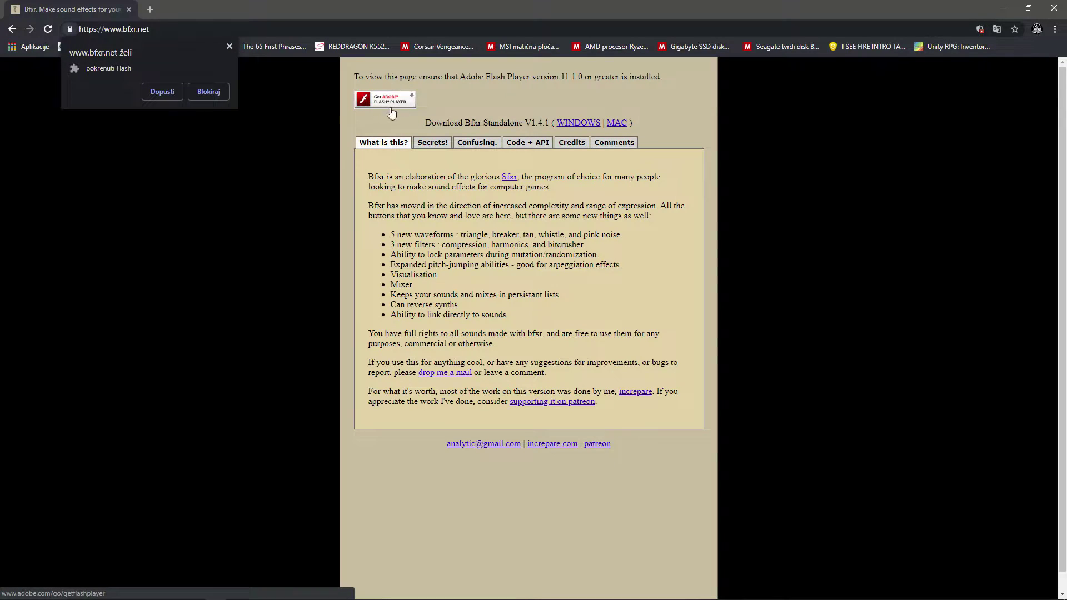
left_click(161, 91)
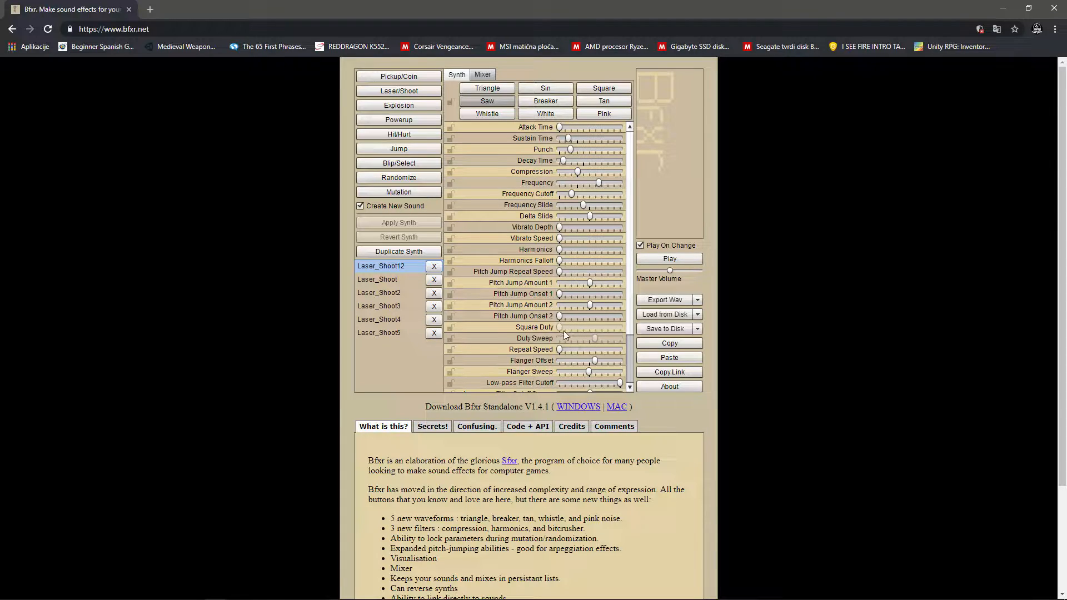
Step: Generate new Pickup_Coin, two Laser_Shoot and a Jump sound in Bfxr
left_click(676, 256)
left_click(399, 77)
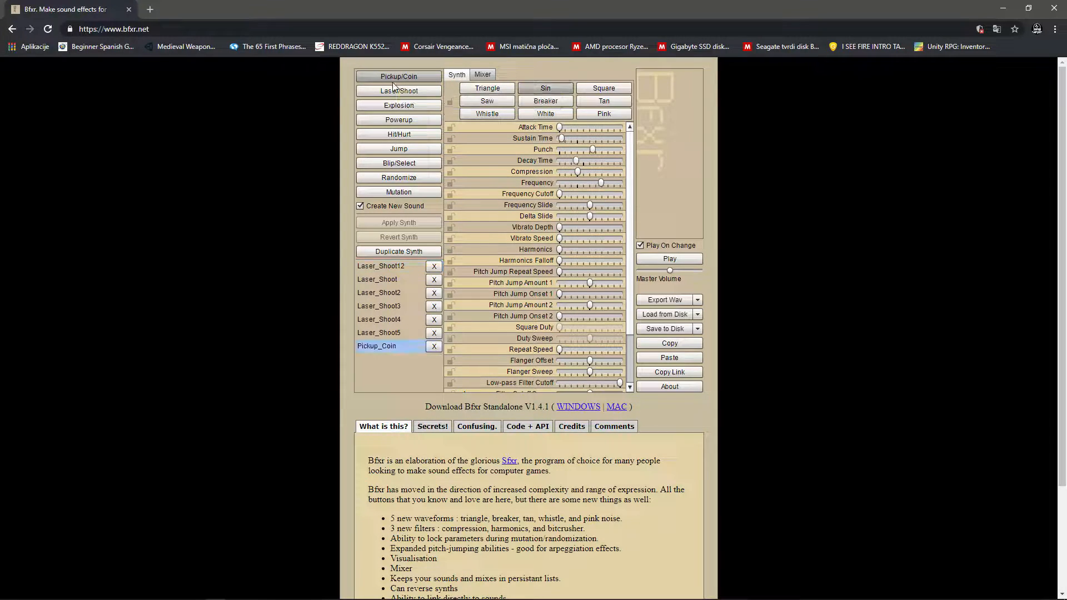
left_click(395, 90)
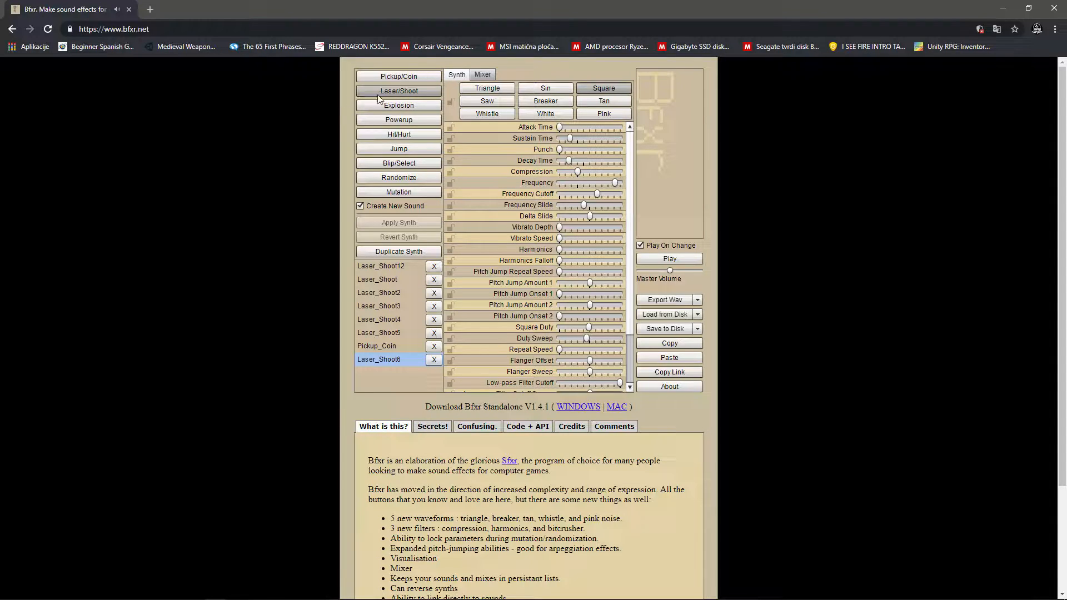
left_click(399, 90)
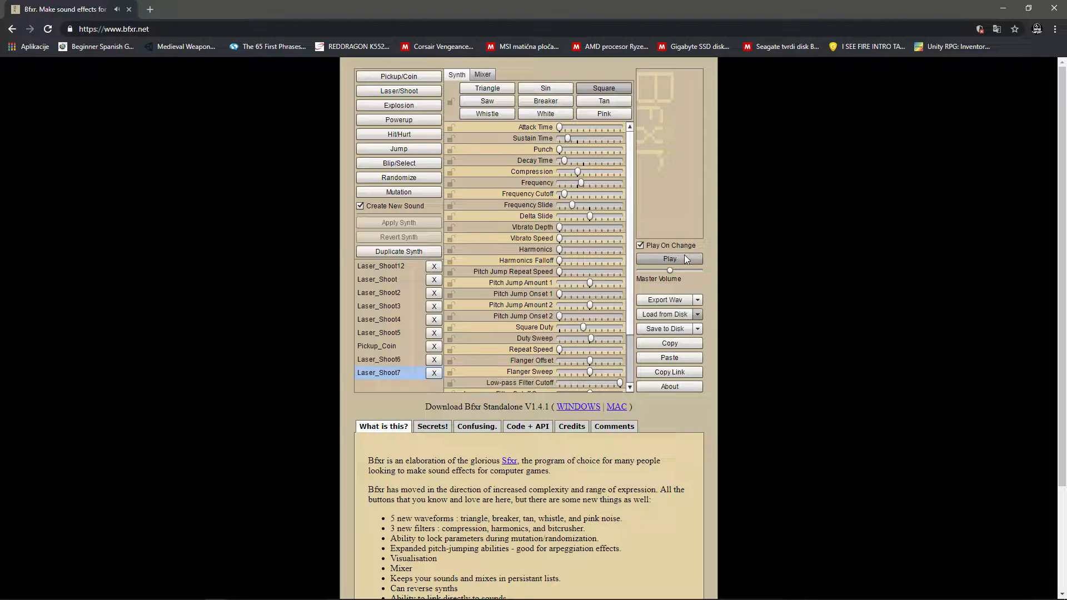
left_click(399, 149)
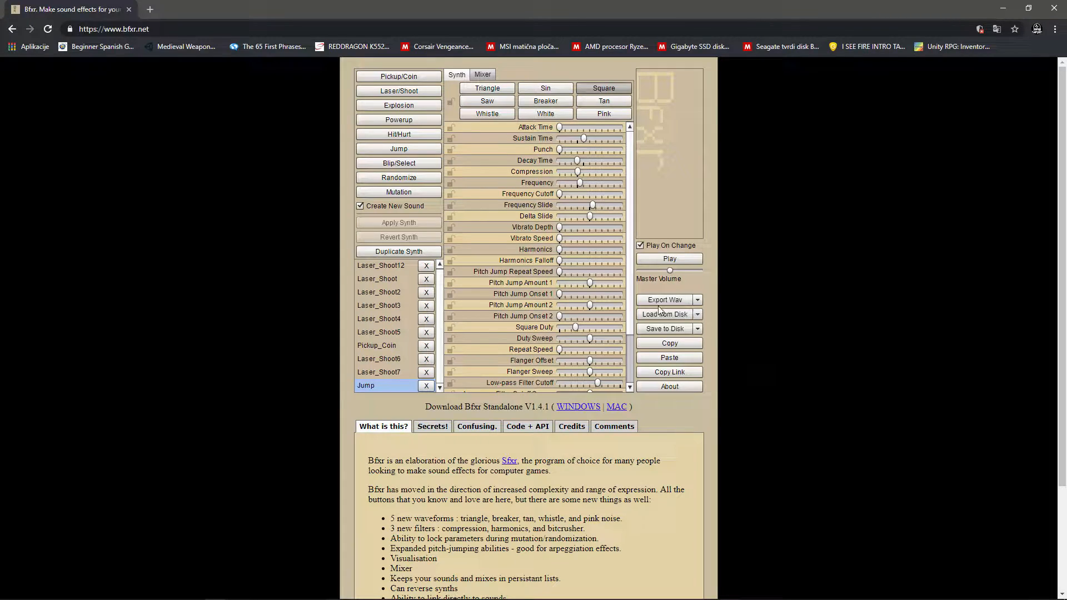
Step: Export the current sound as a WAV file into the project
left_click(659, 302)
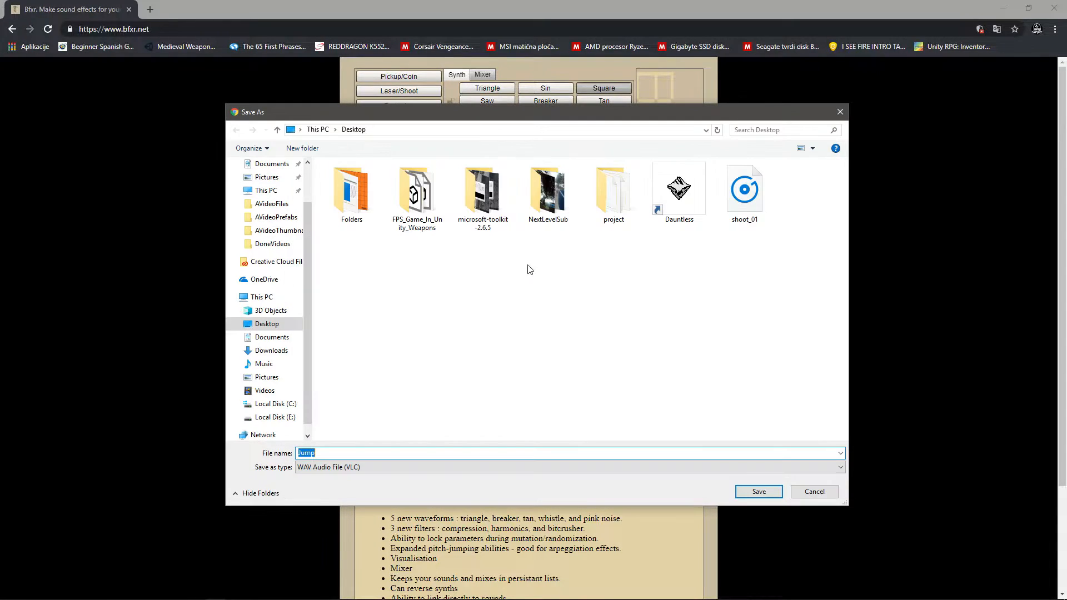
left_click(840, 116)
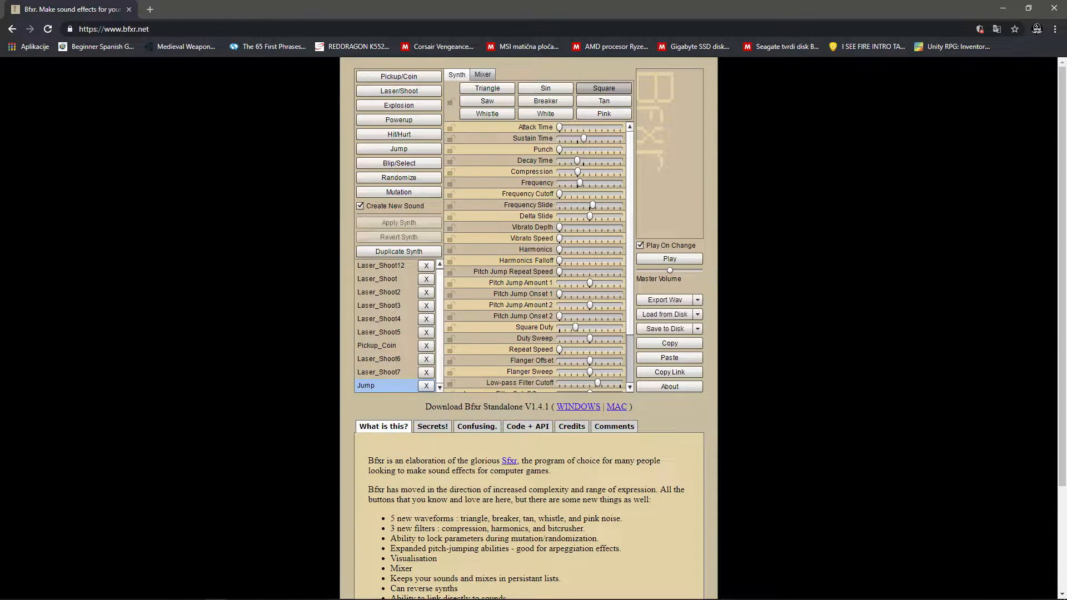
Step: Preview the imported shoot_01 clip's waveform in Unity, then select the GameController object
left_click(278, 592)
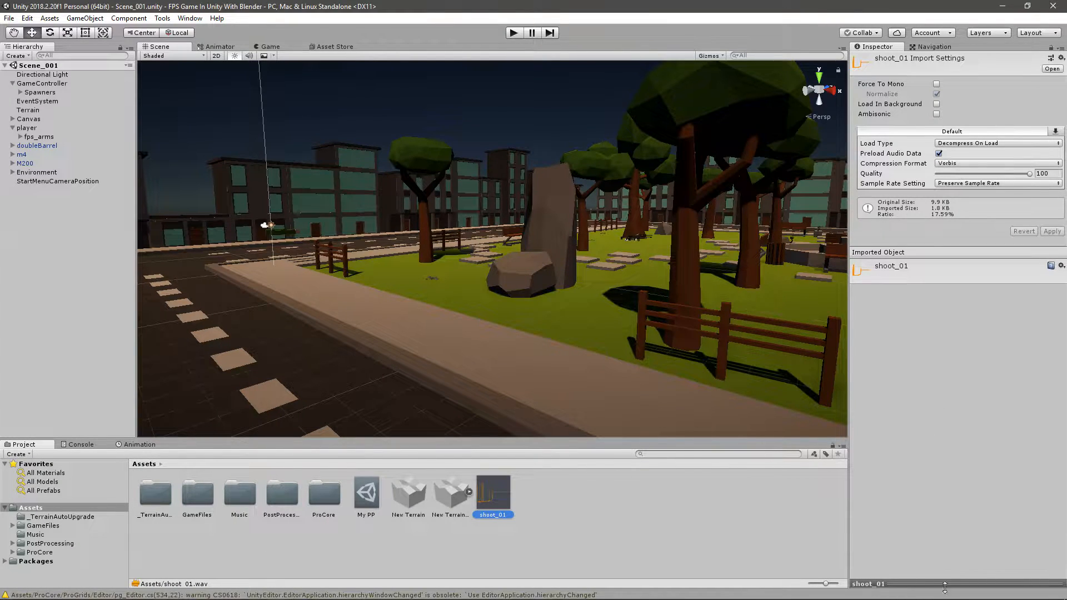
left_click_drag(944, 585, 937, 382)
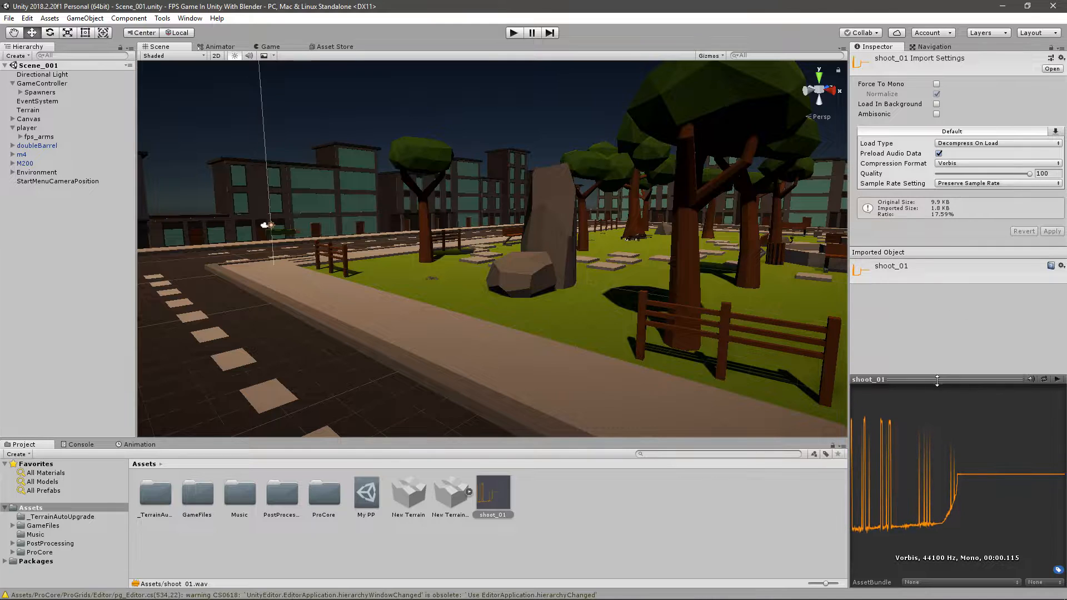
left_click(1058, 380)
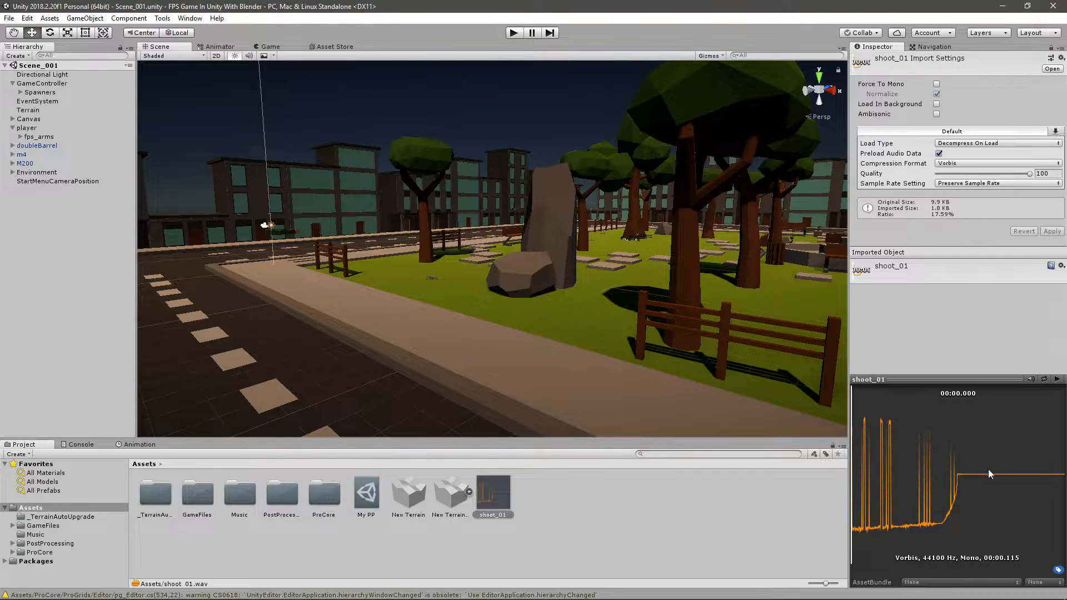
mouse_move(404, 206)
right_mouse_down()
mouse_move(689, 176)
mouse_move(607, 195)
mouse_move(517, 158)
right_mouse_up()
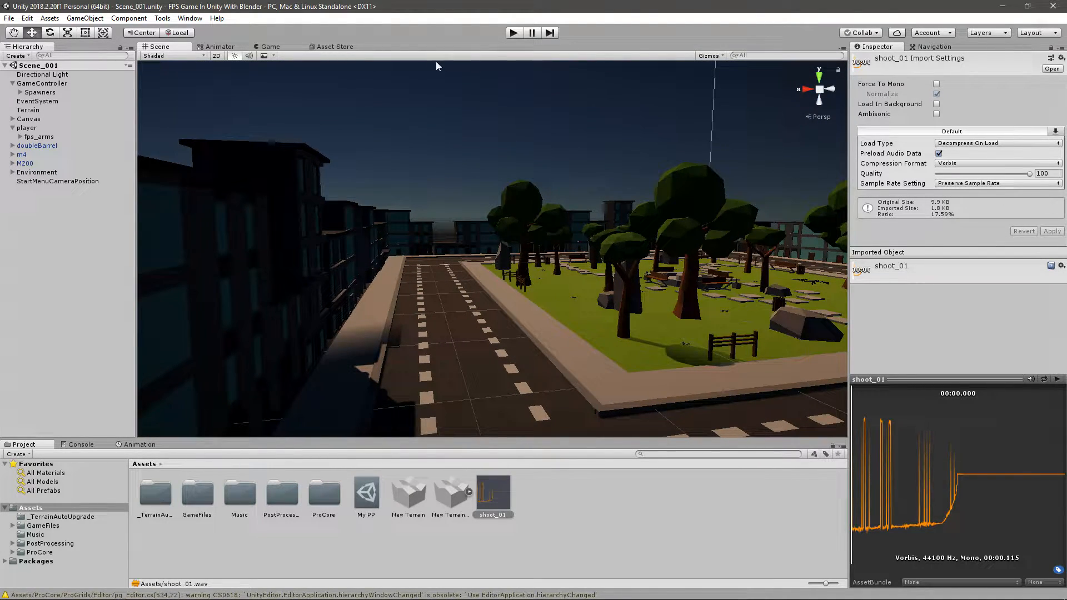
left_click(41, 84)
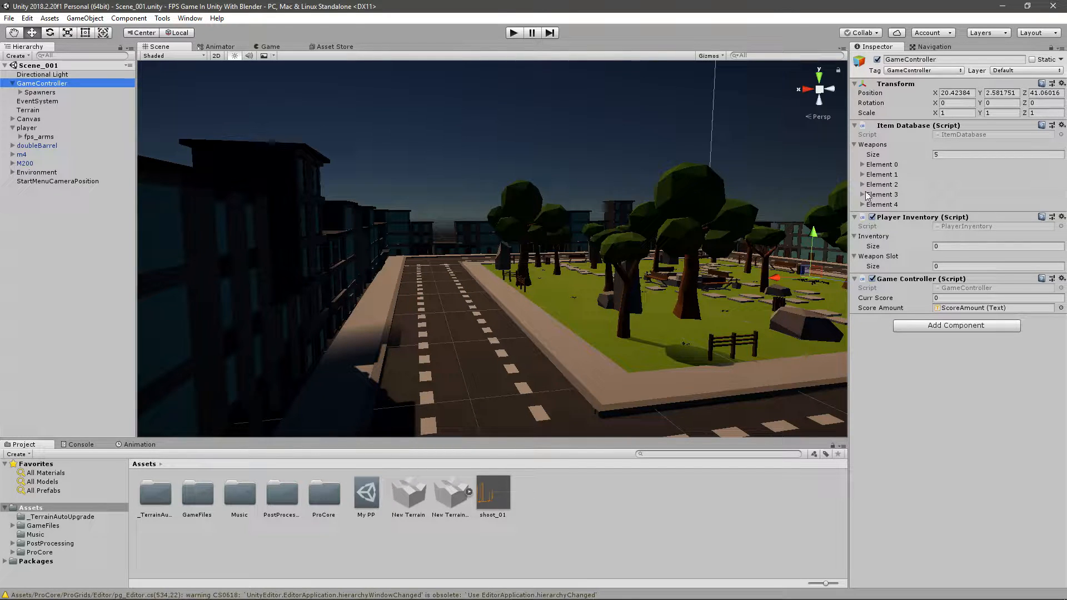
Step: Expand the M4 database entry and inspect the m4 prefab's Gun script and shoot_01 Audio Source
left_click(867, 175)
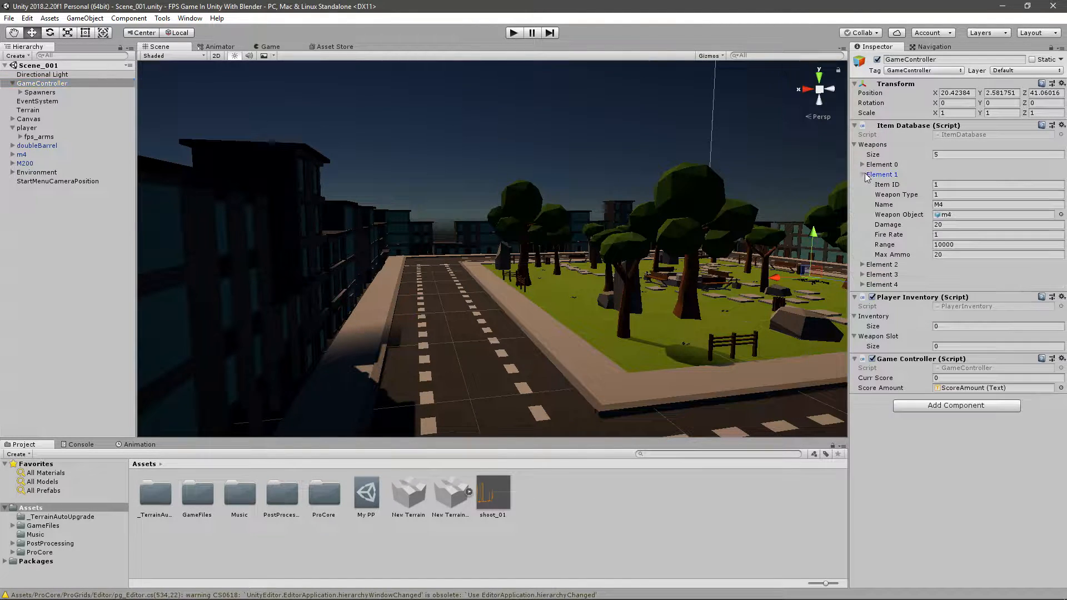
double_click(951, 214)
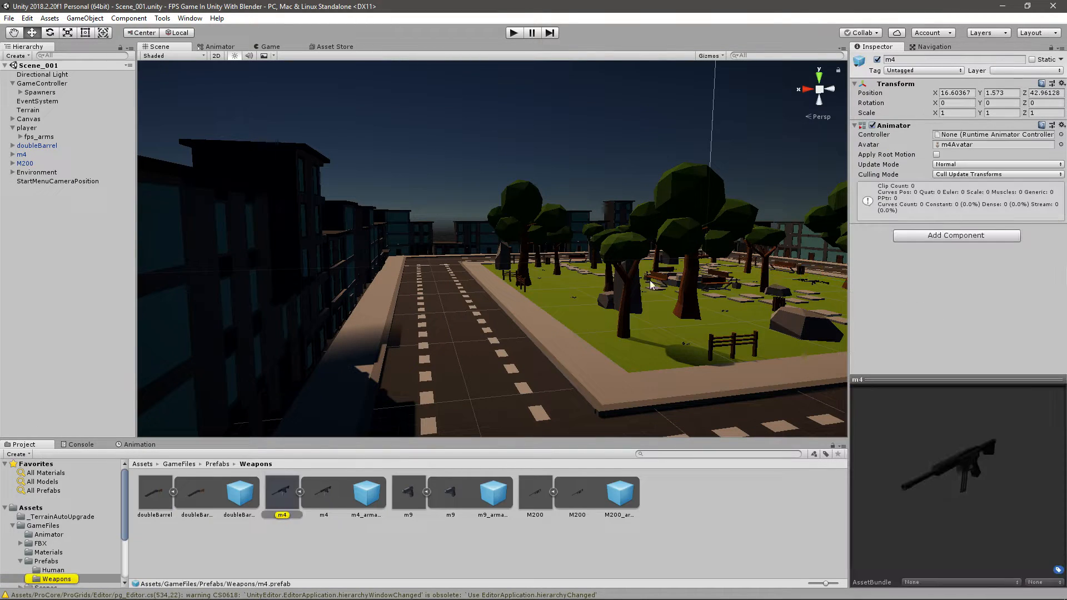
left_click(296, 551)
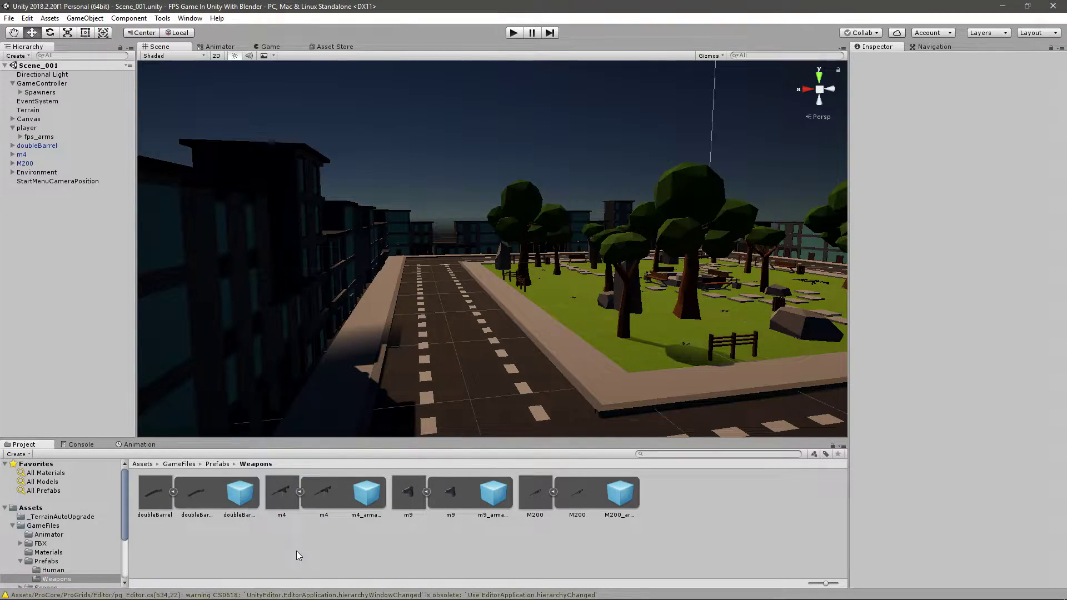
left_click(325, 492)
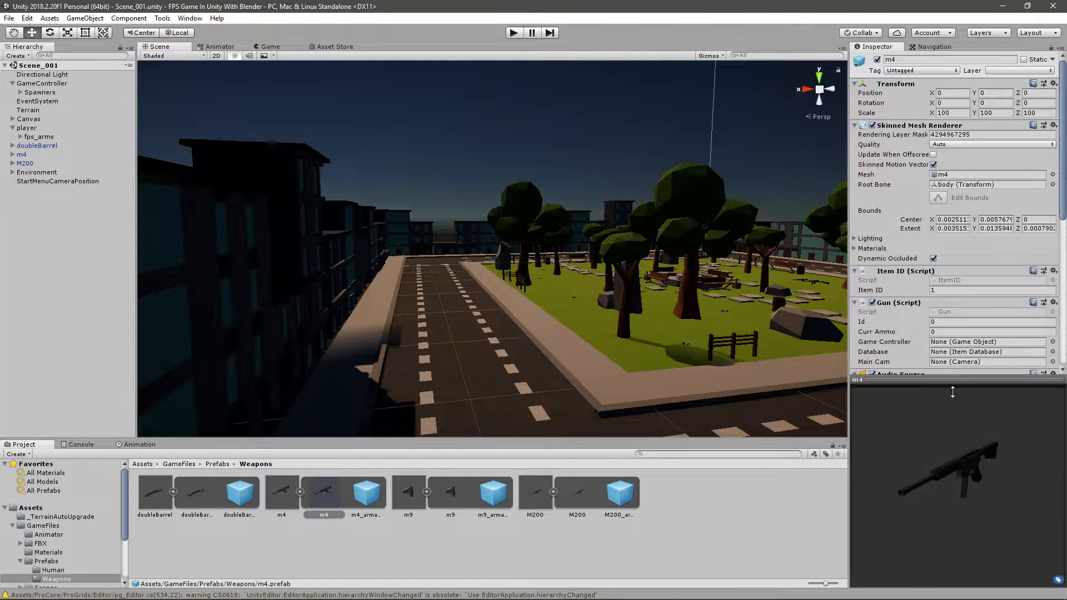
left_click(953, 379)
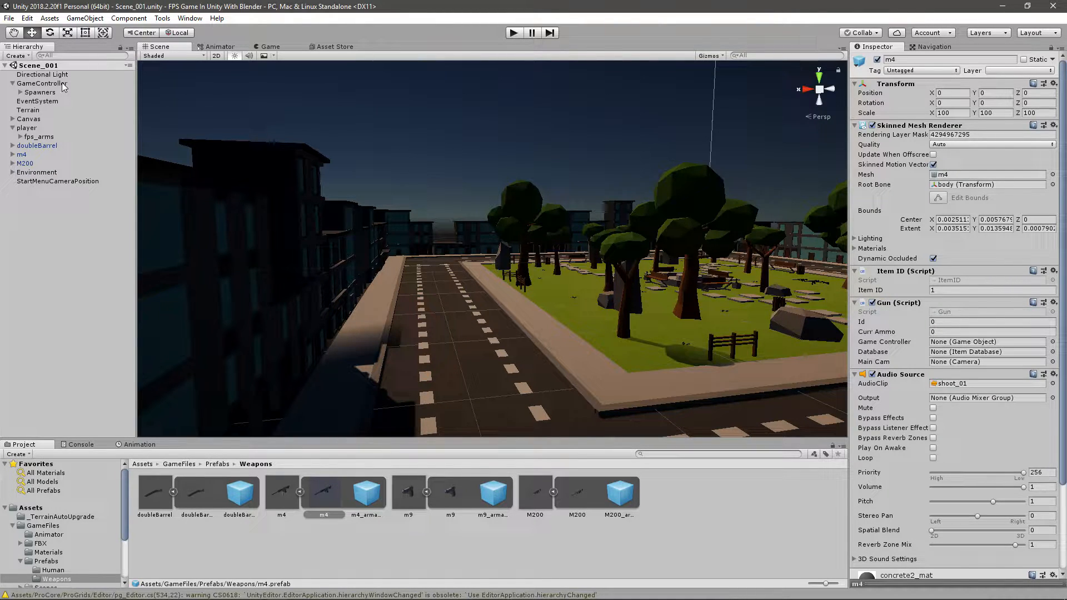
Step: Back on GameController, expand the Double Barrel, M200 and M9 weapon entries
left_click(42, 84)
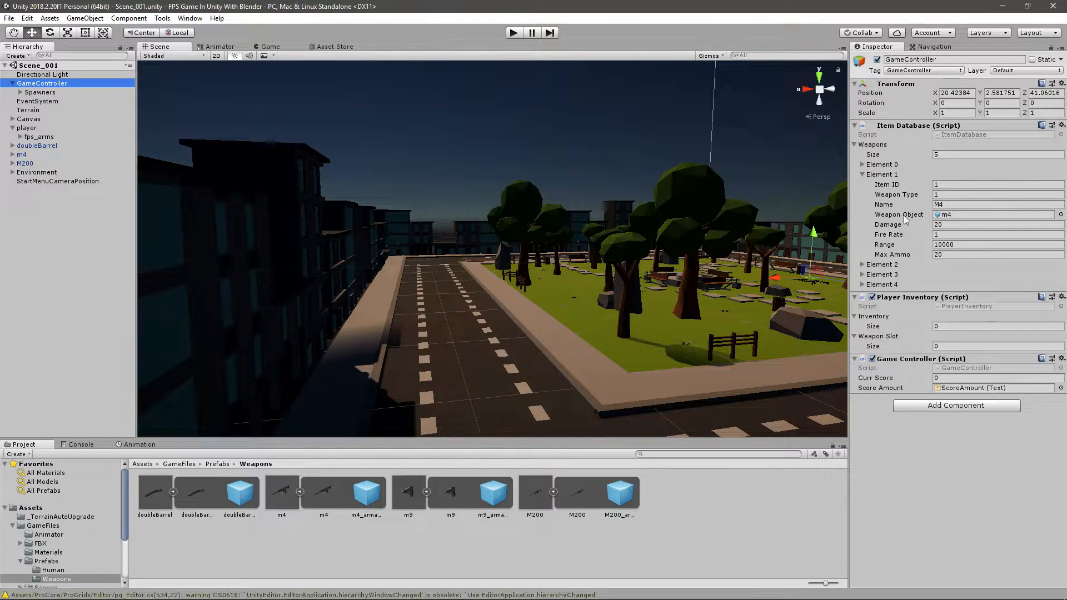
left_click(872, 265)
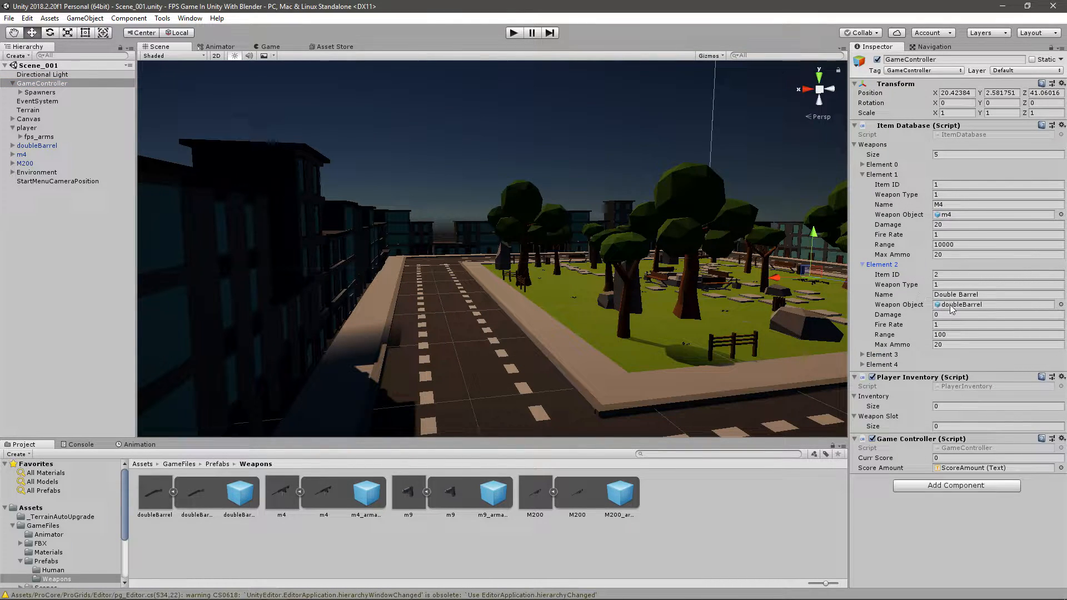
left_click(872, 354)
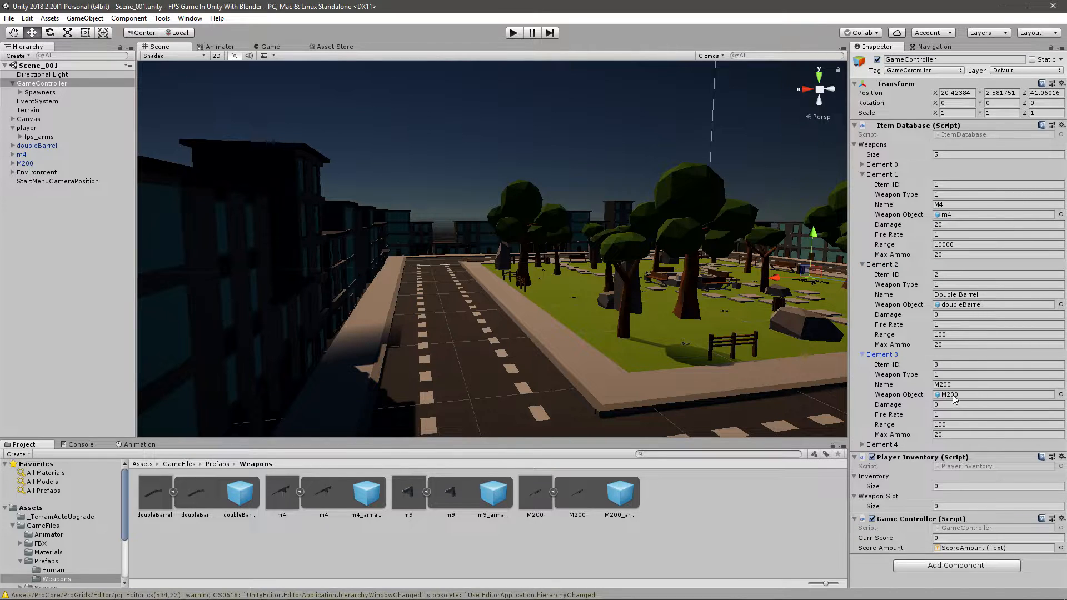
left_click(864, 444)
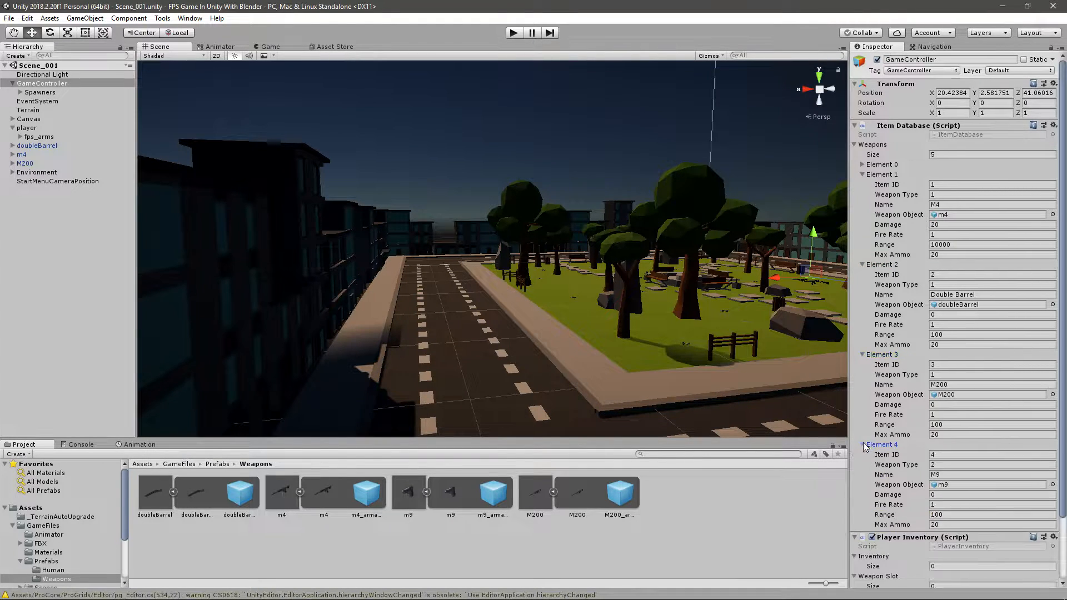
scroll(998, 424, "down", 3)
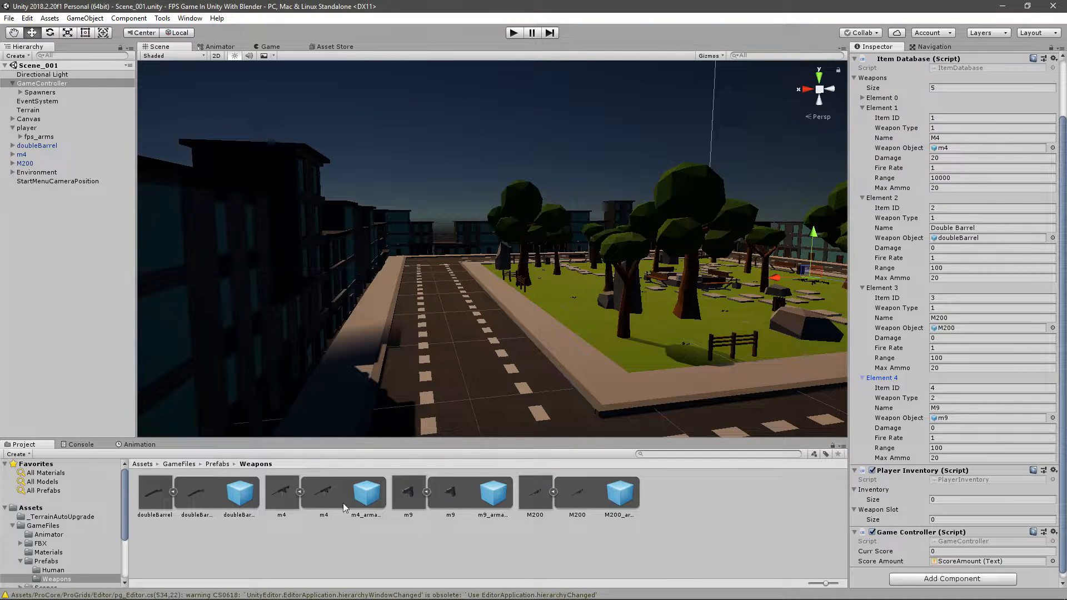
Step: Lower the m4 prefab's Audio Source priority from 256 to 128 and select the m9 prefab
left_click(324, 492)
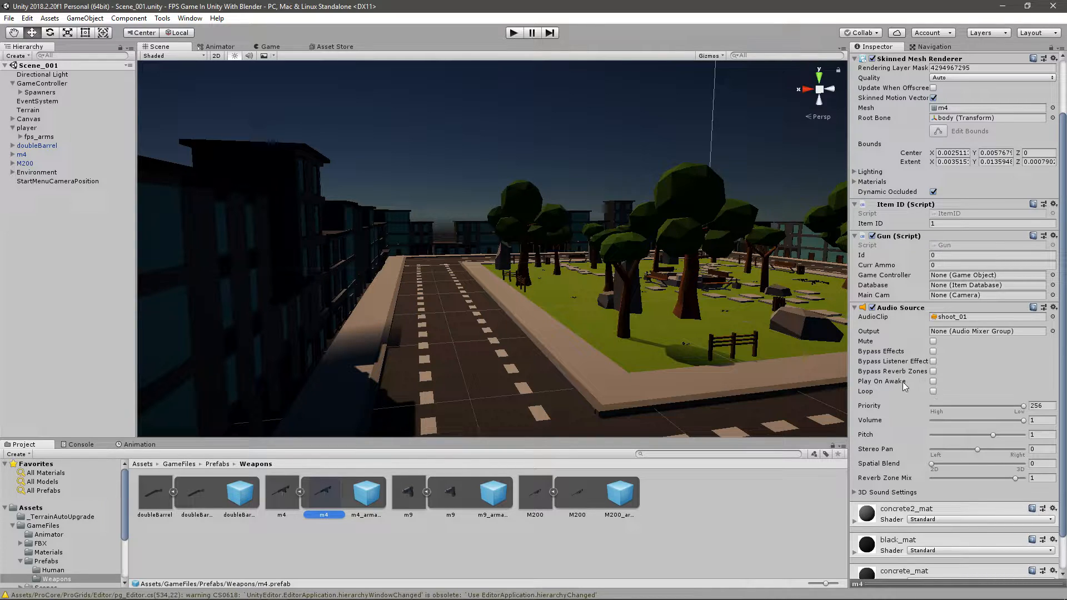
left_click(984, 331)
left_click_drag(1022, 405, 977, 408)
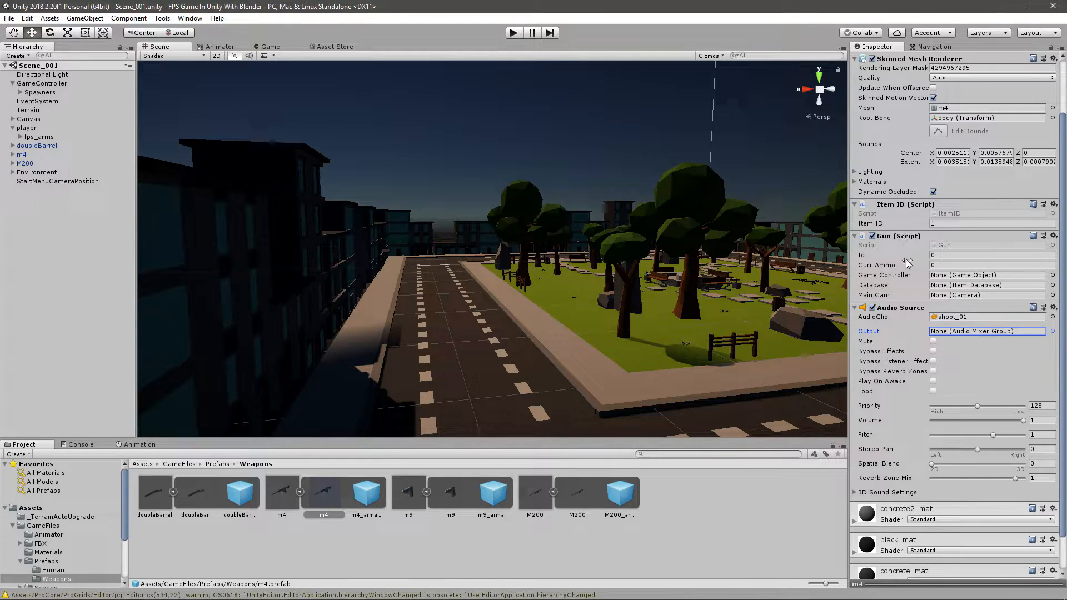
left_click(450, 493)
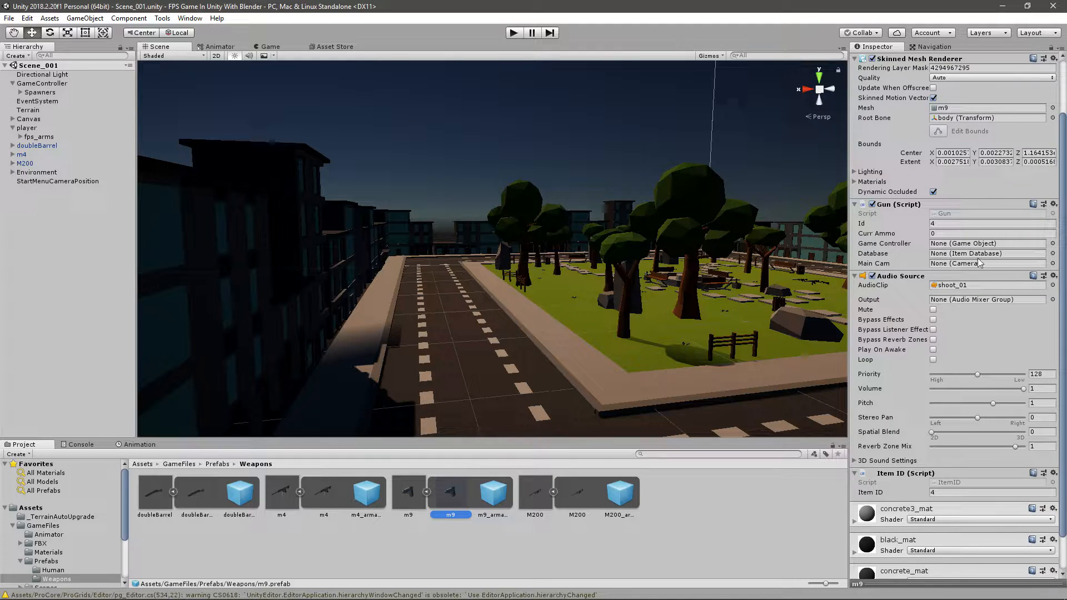
Step: Add a 'private AudioSource audio;' field to Gun.cs after checking the AudioSource docs
key("alt+Tab")
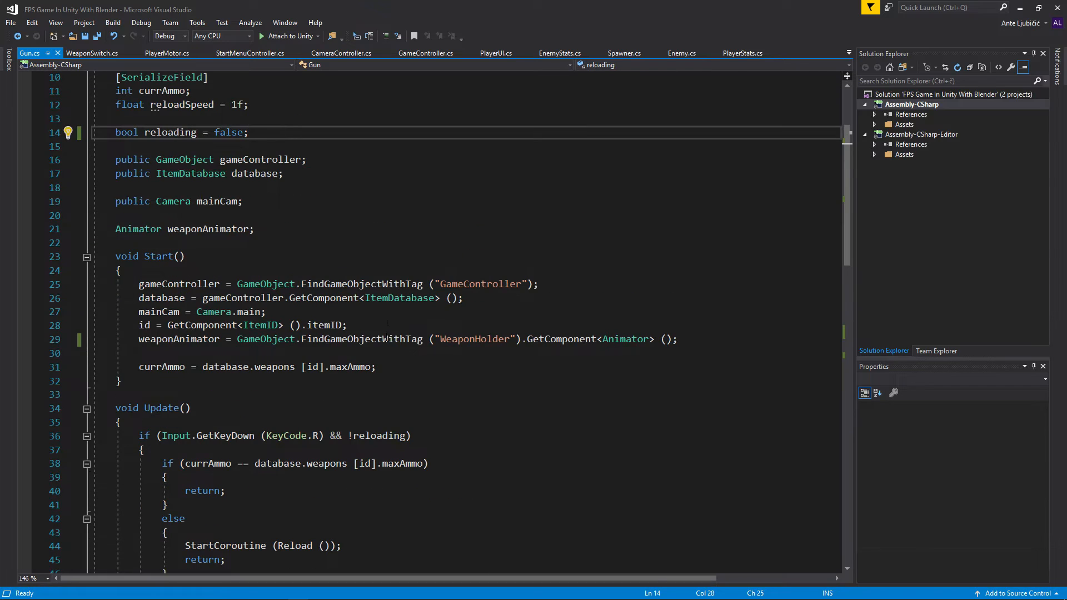
scroll(459, 333, "up", 3)
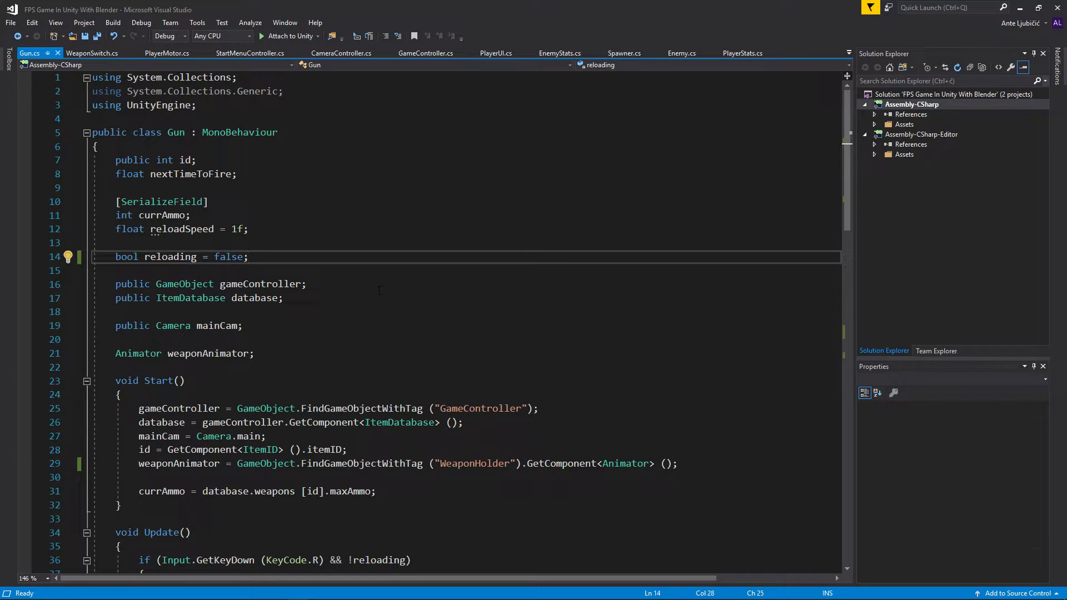
key("alt+Tab")
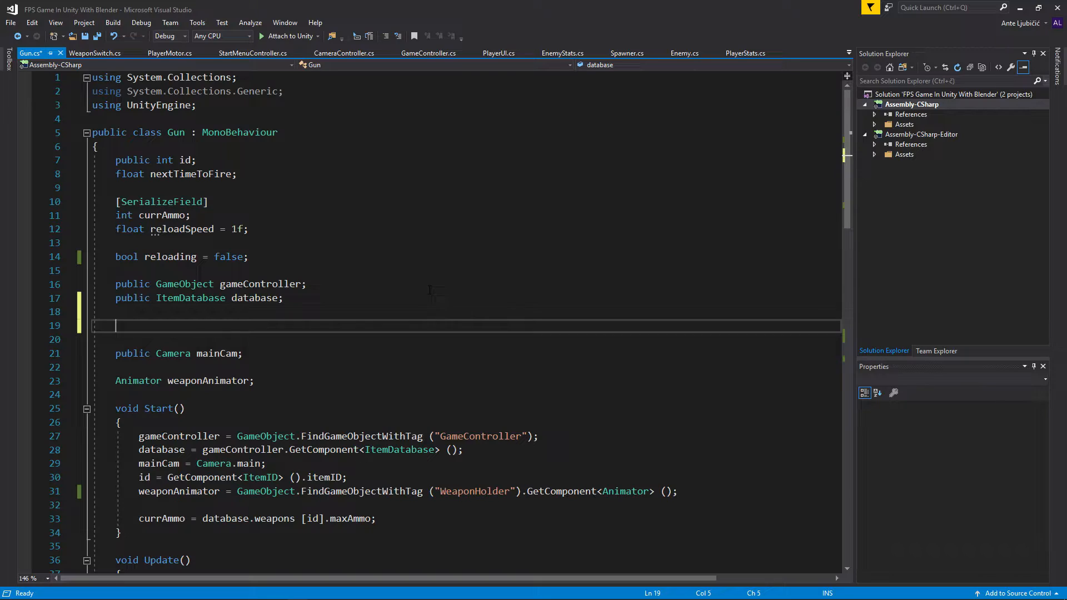
key("alt+Tab")
type("privat")
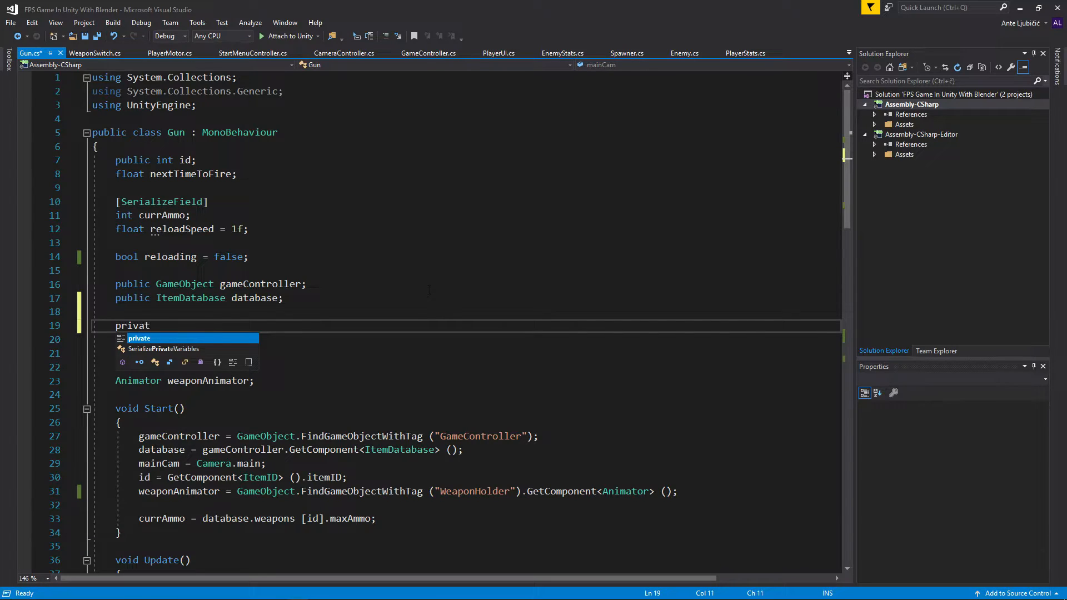
type("e AudioS")
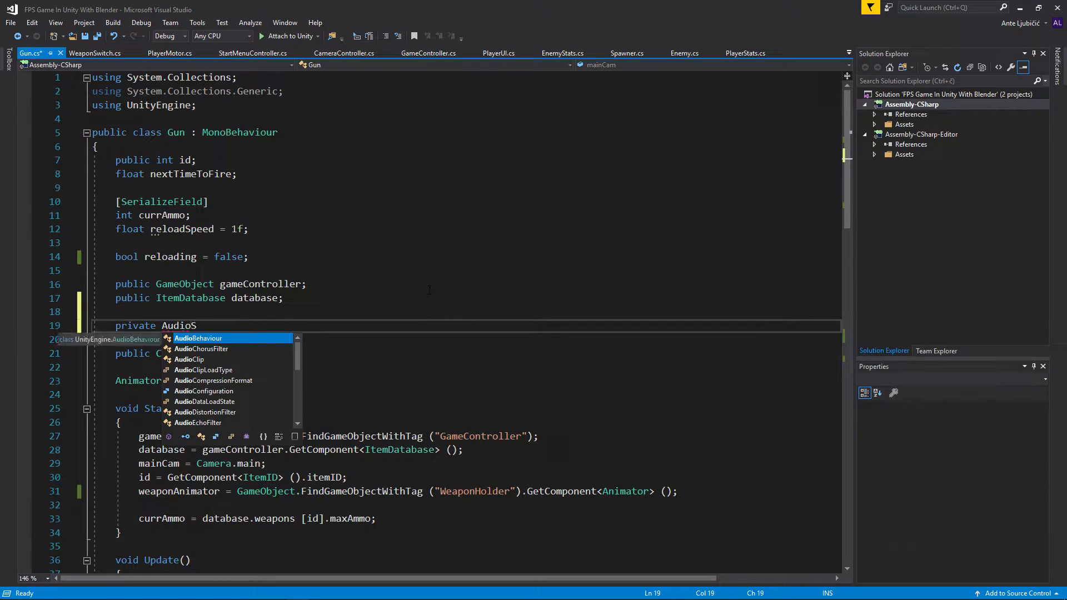
type("ource;")
key("ctrl+s")
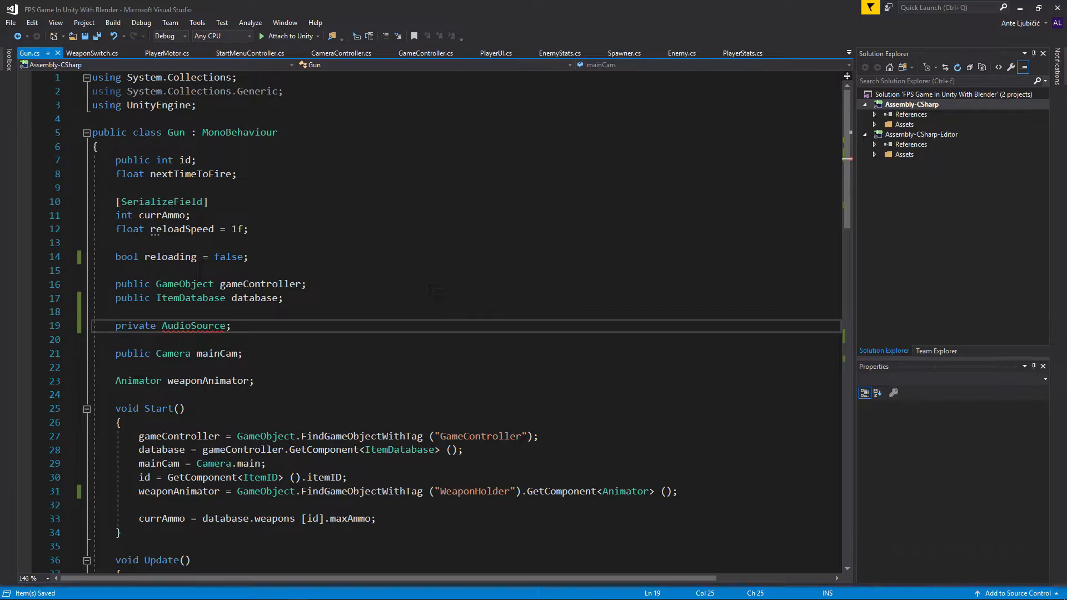
key("Left")
type("audio")
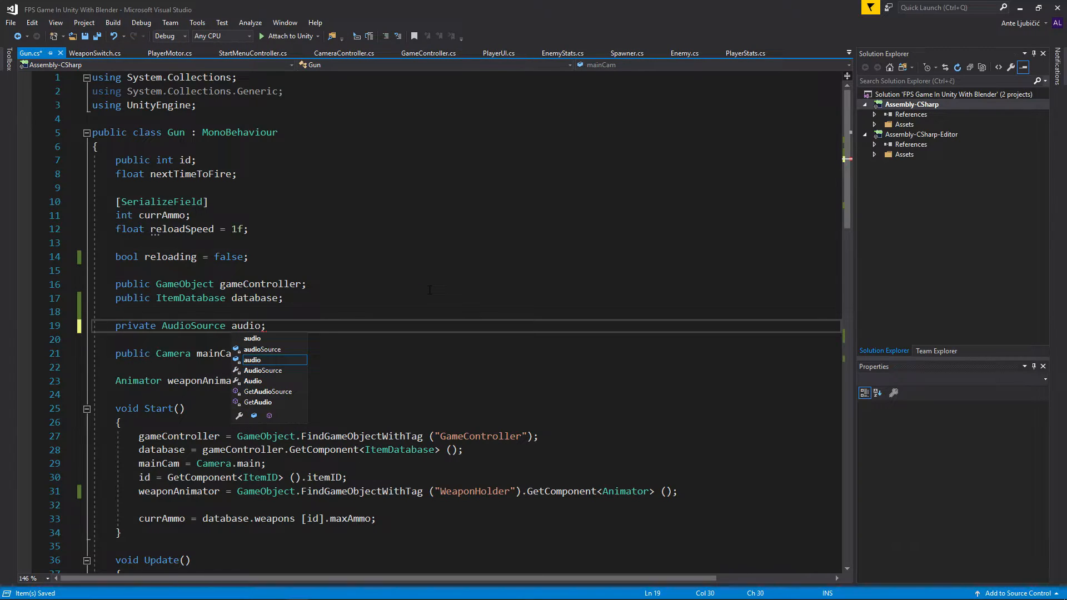
key("Escape")
scroll(425, 298, "down", 2)
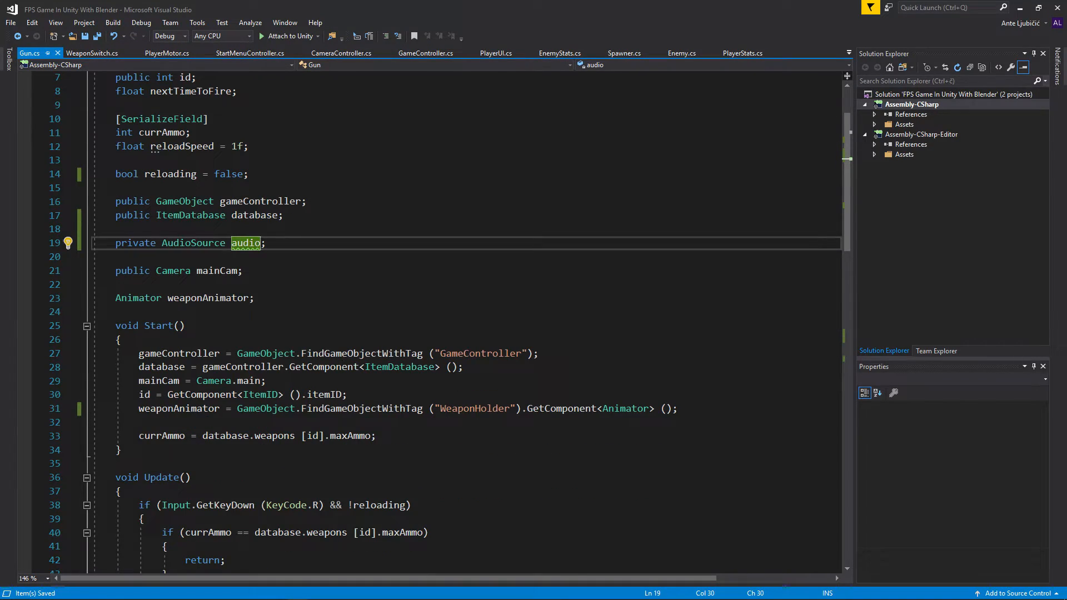
Step: In Start, assign audio = GetComponent<AudioSource>() and review the audio references
left_click(437, 408)
scroll(437, 408, "down", 1)
key("End")
key("Return")
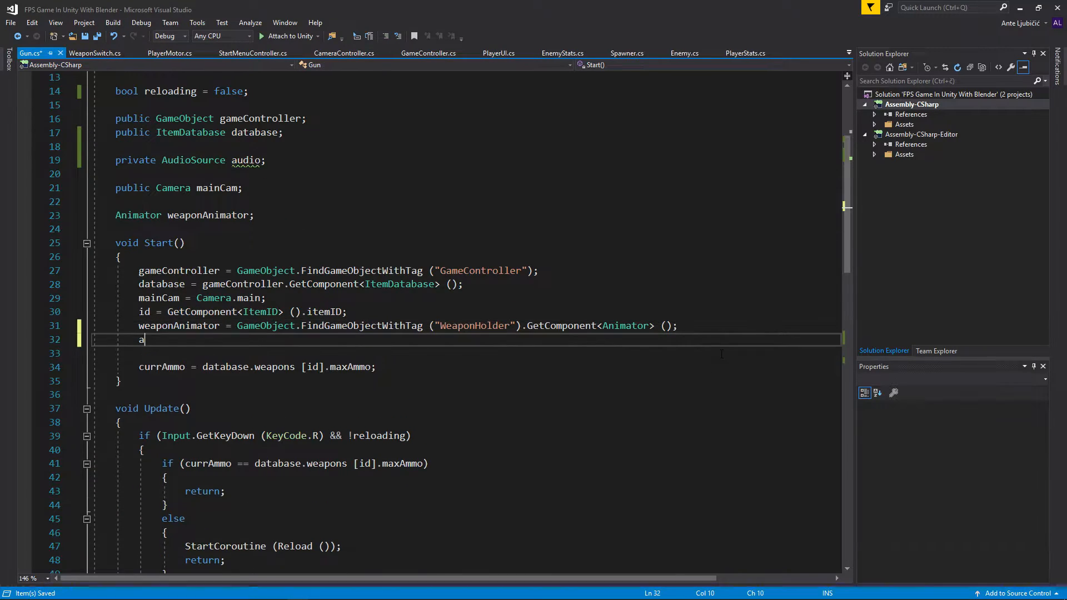
type("audio = ")
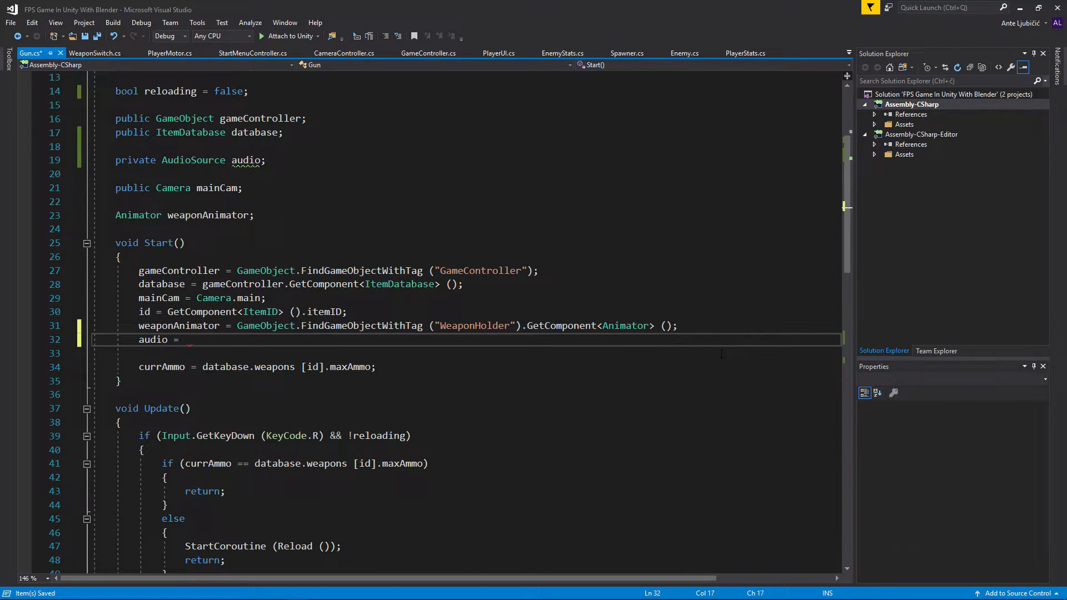
type("GetC")
key("Tab")
type("<Audi")
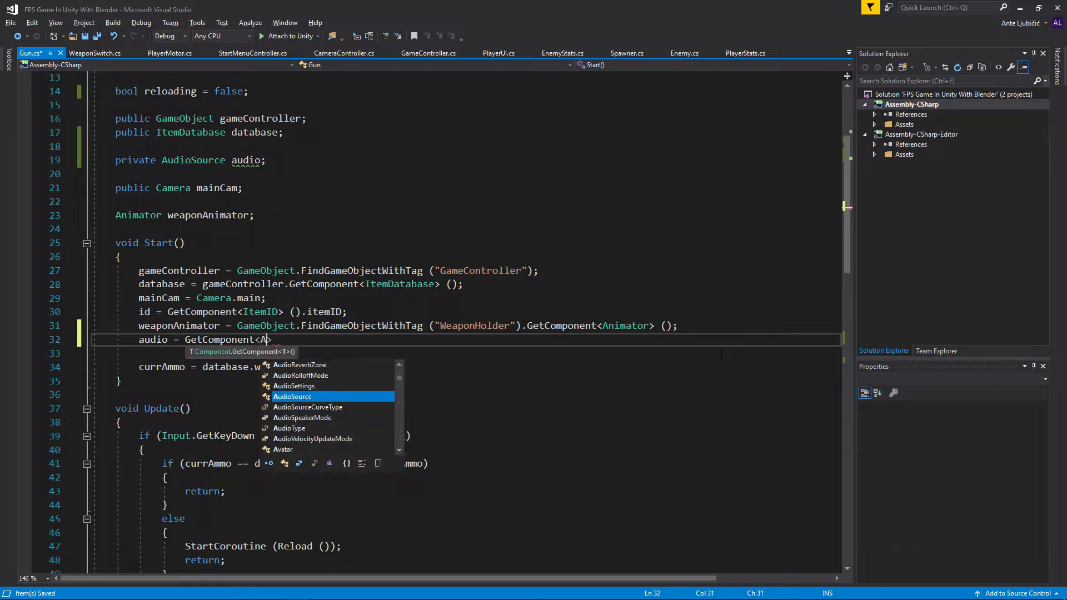
type("oc")
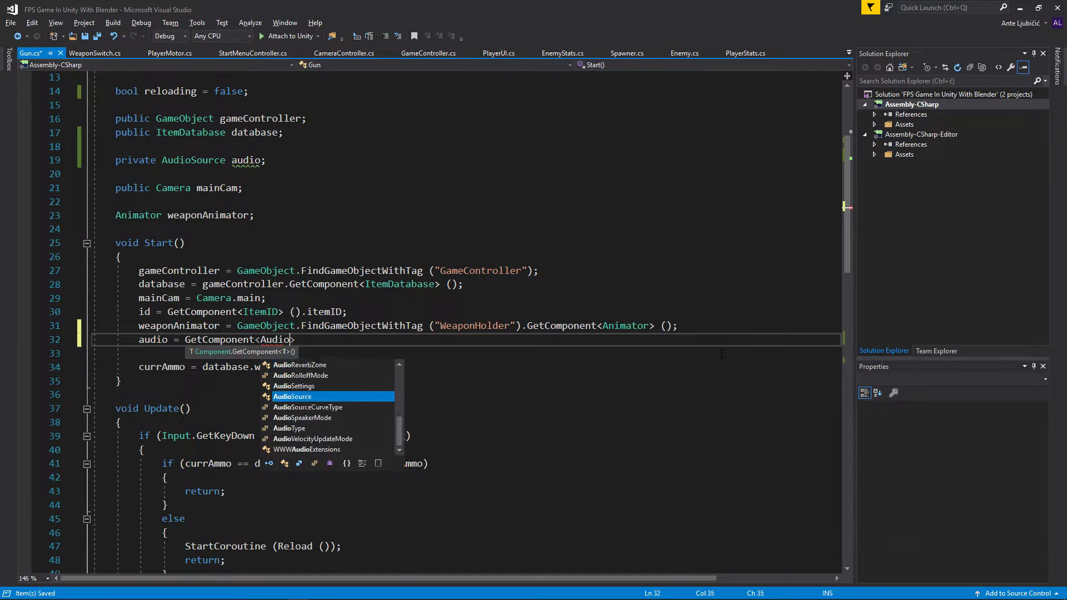
type("Sou")
key("Tab")
type(">()")
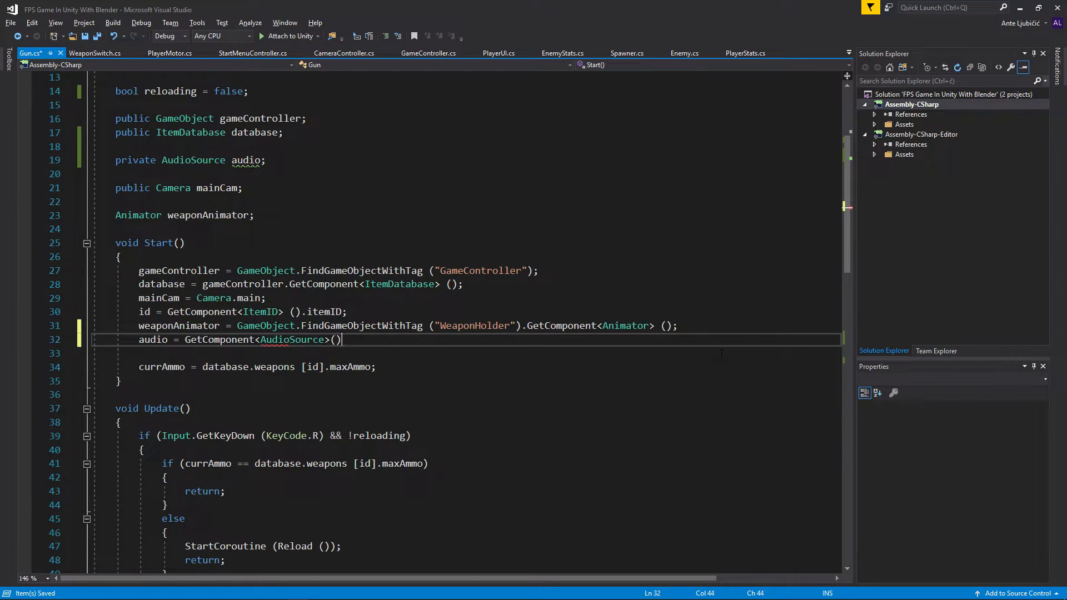
type(";")
key("shift+Home")
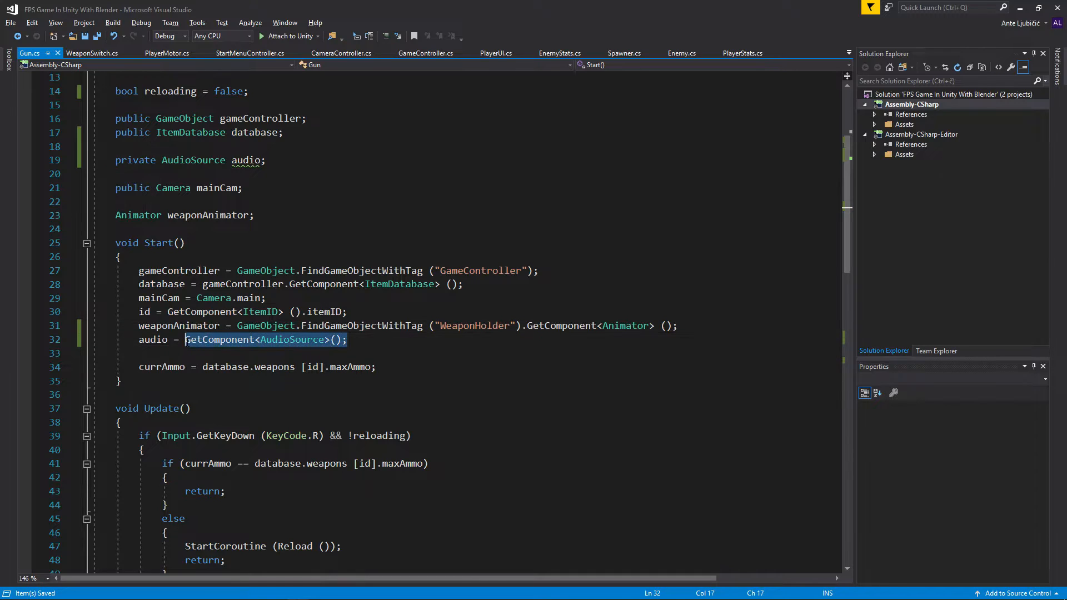
double_click(153, 340)
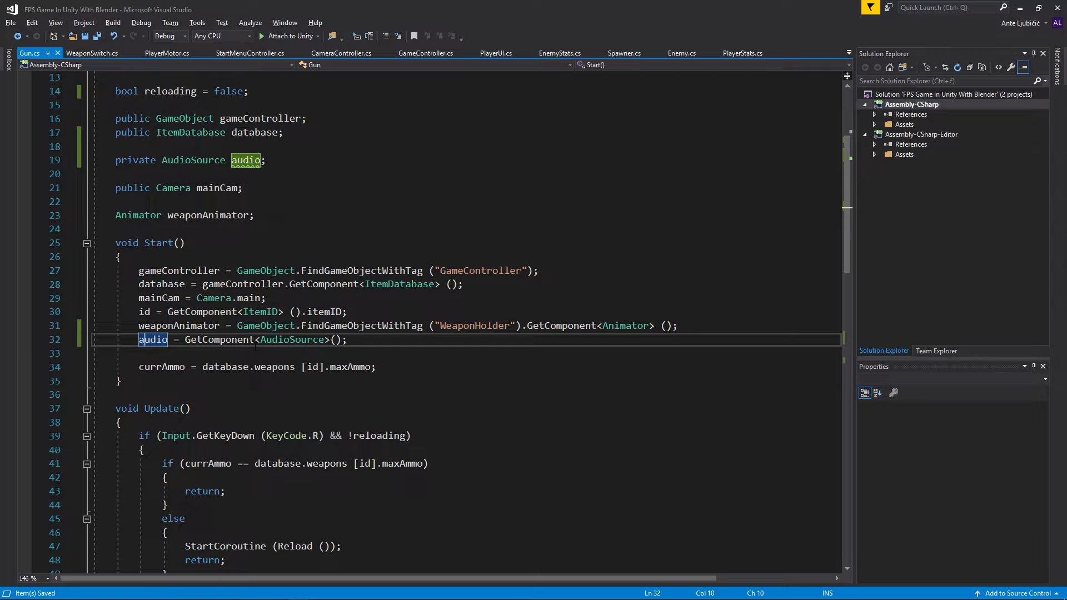
left_click(357, 340)
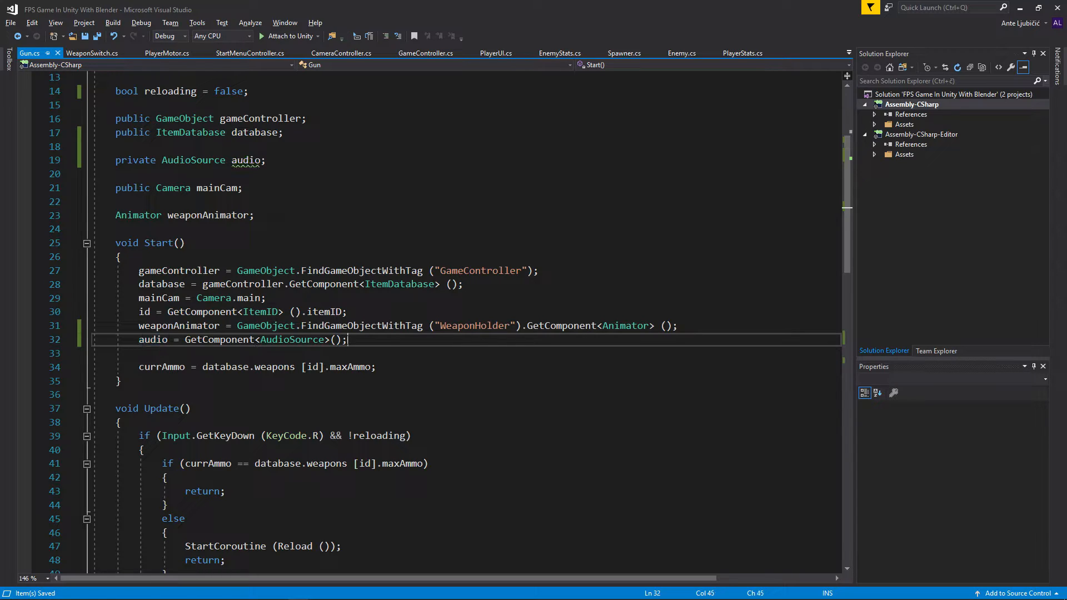
scroll(357, 340, "down", 1)
scroll(358, 340, "down", 4)
scroll(357, 340, "down", 3)
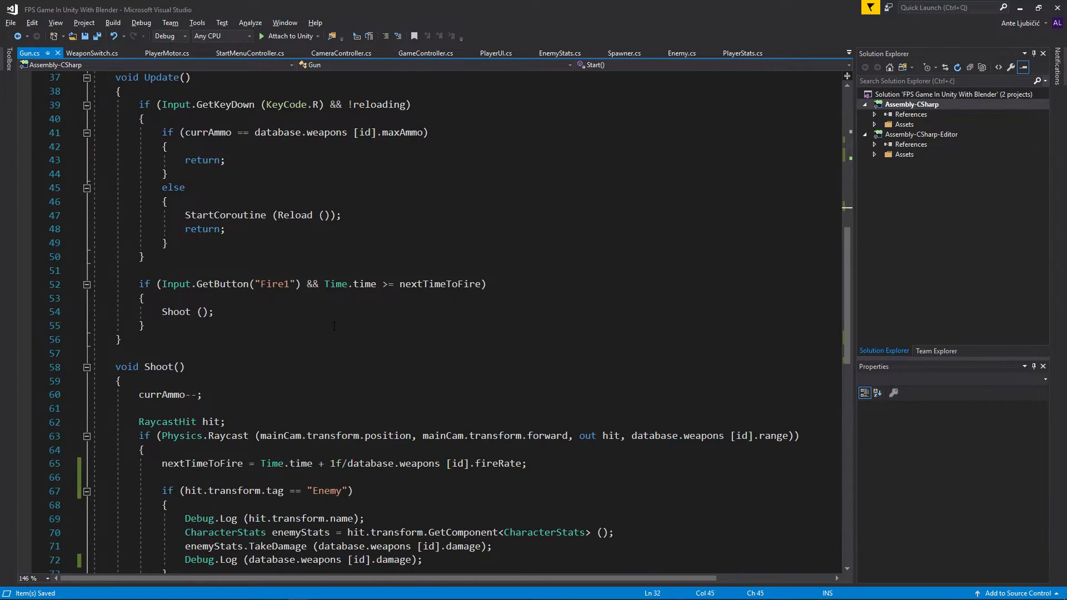
scroll(356, 340, "down", 2)
scroll(357, 340, "down", 1)
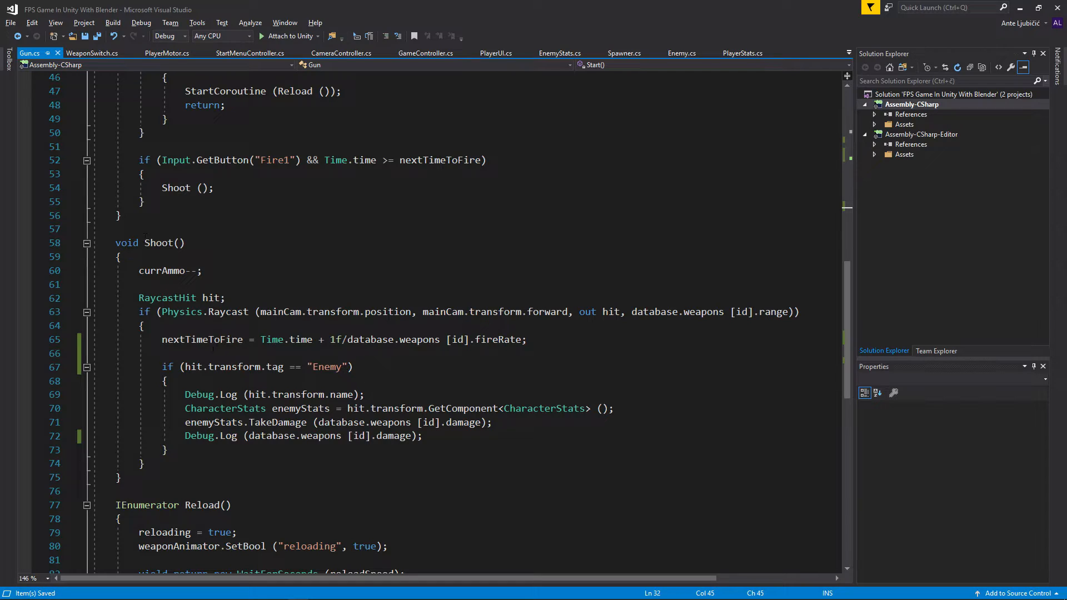
Step: Review the enemy hit check block in Shoot() and move to the blank line after the fire-rate update
left_click_drag(164, 367, 433, 438)
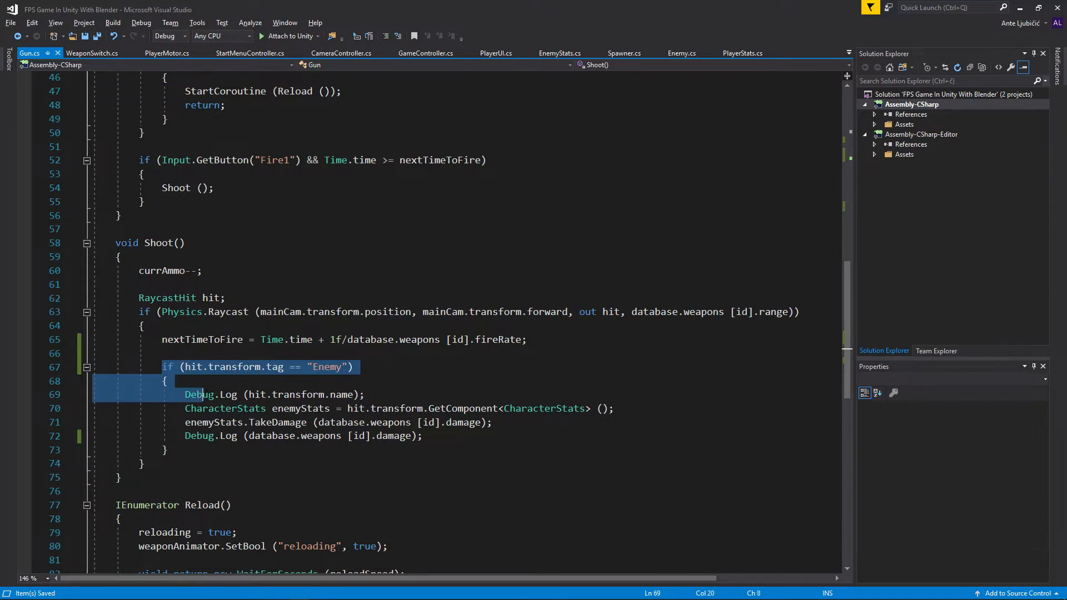
left_click(371, 340)
left_click_drag(170, 451, 99, 367)
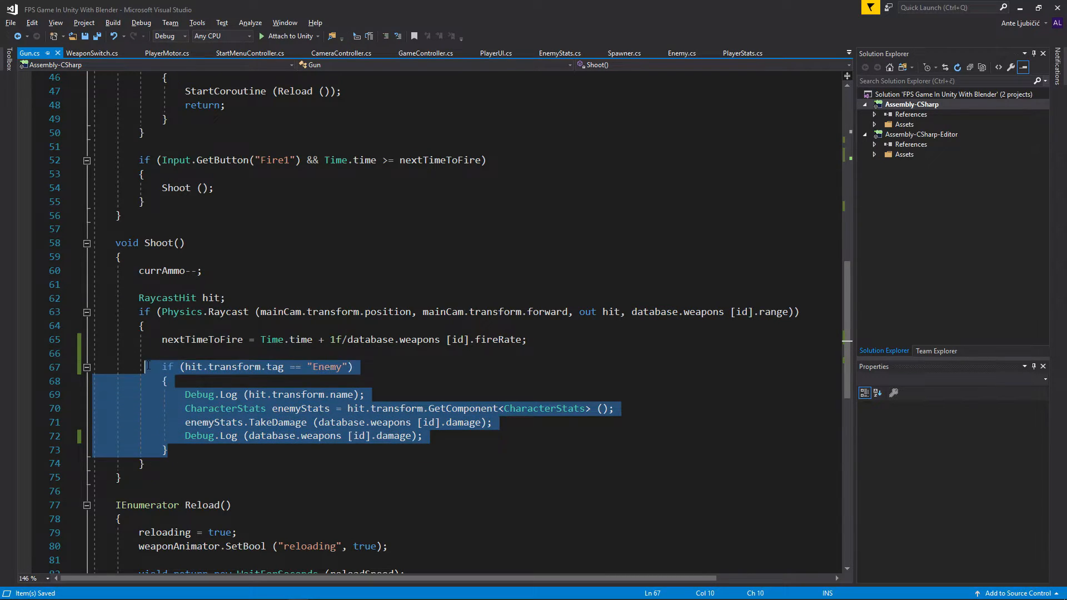
left_click(250, 366)
left_click_drag(164, 367, 250, 395)
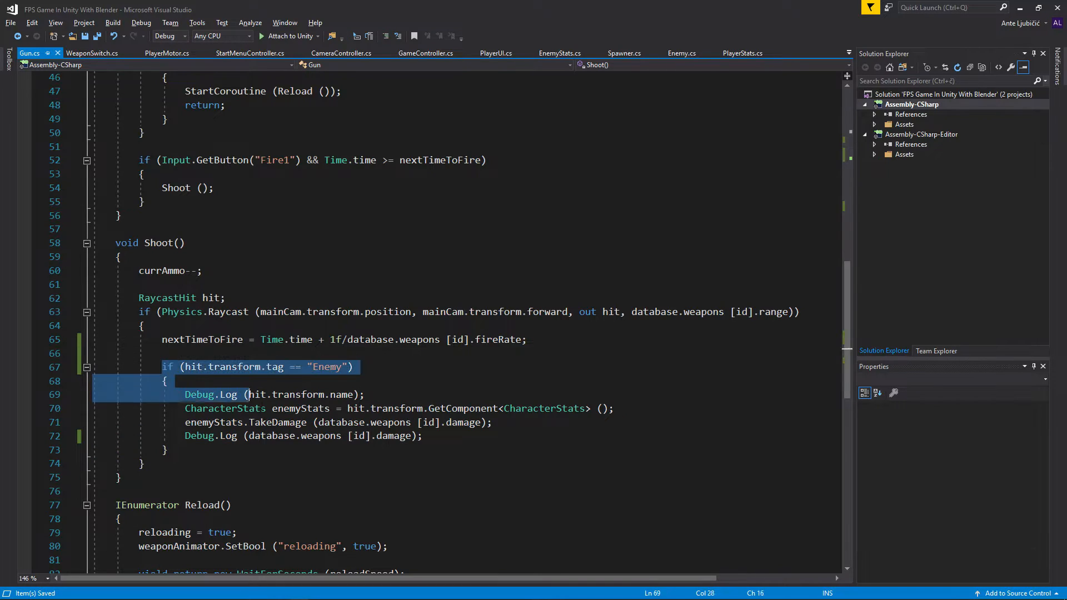
left_click_drag(184, 395, 417, 422)
left_click(342, 435)
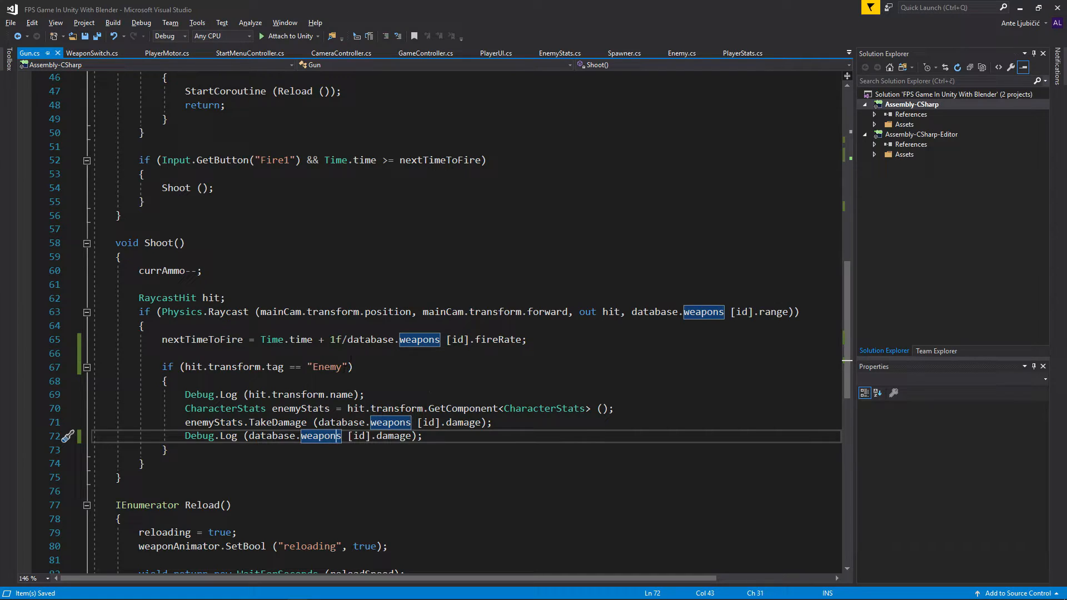
left_click(284, 352)
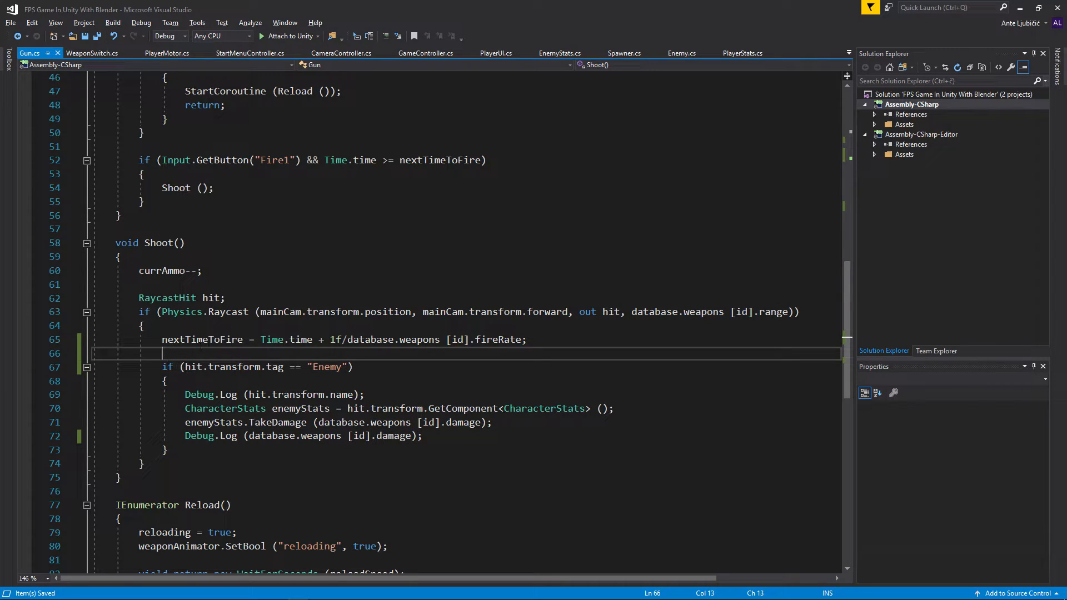
type("audi")
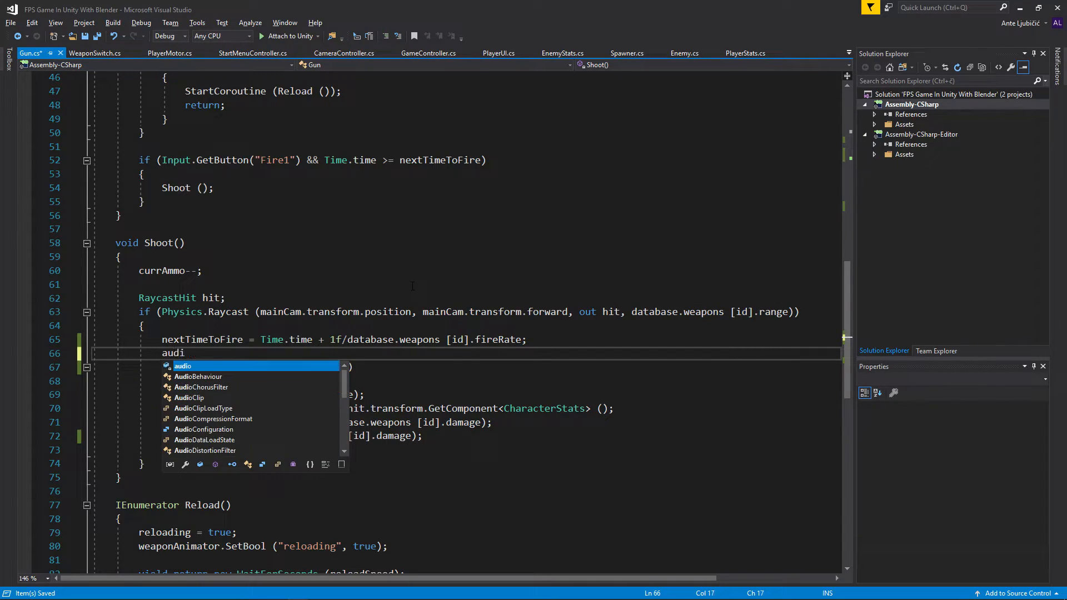
type("o.play")
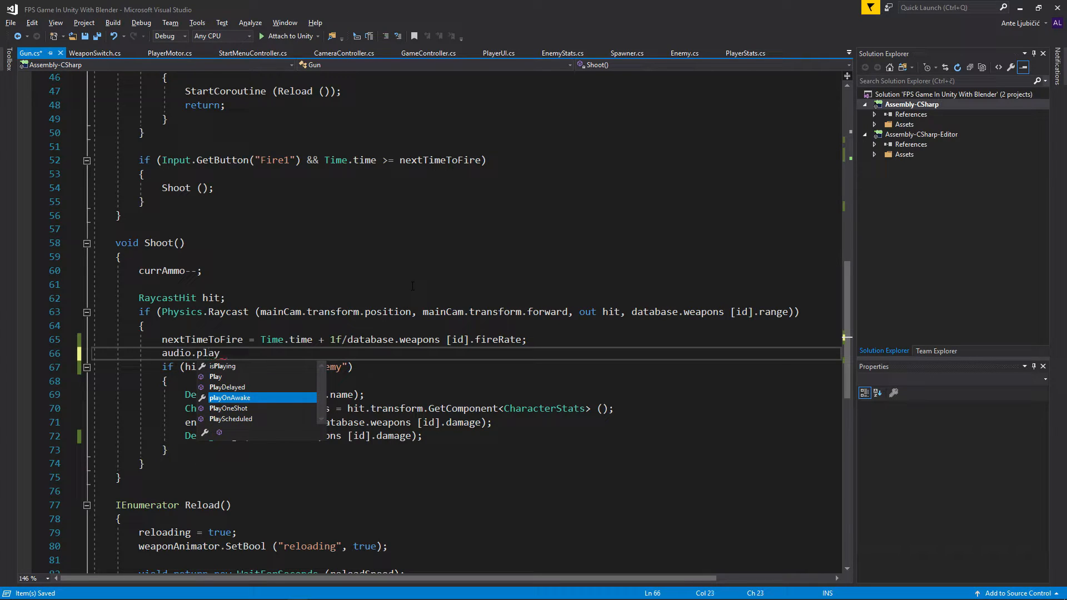
Step: Add audio.PlayOneShot(audio.clip); to Shoot(), save Gun.cs and return to Unity
key("Up")
key("Up")
key("Down")
key("Down")
key("Down")
key("Tab")
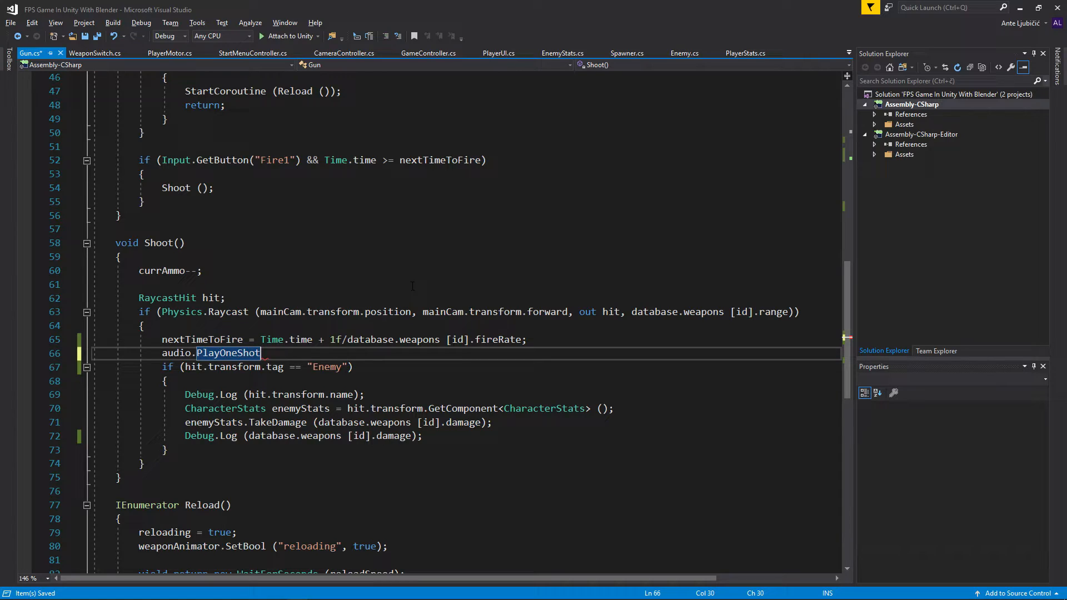
type("(")
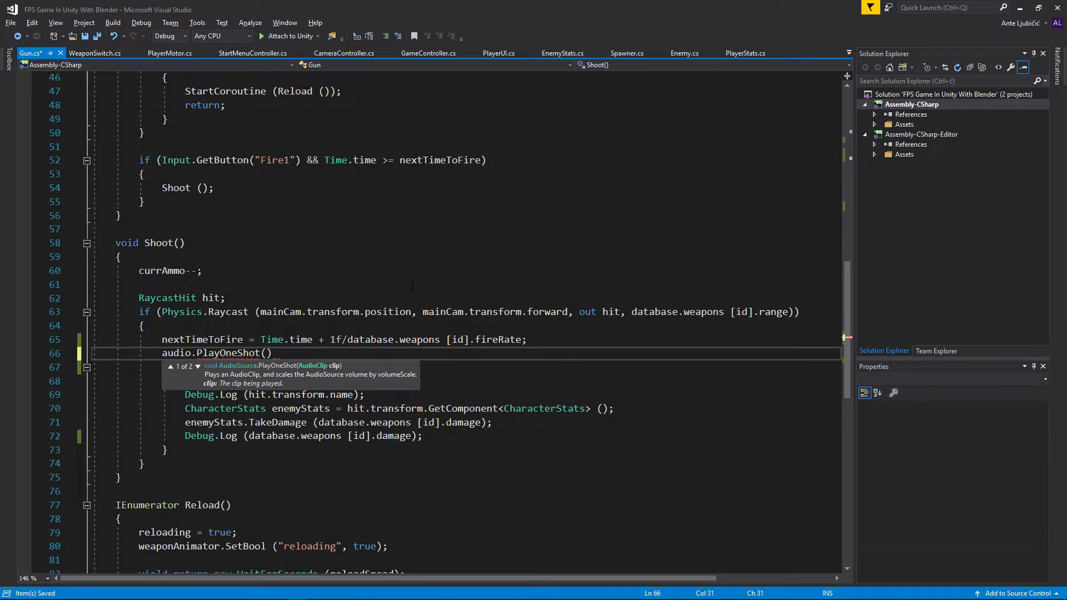
type("audio.")
type("clip")
key("End")
type(";")
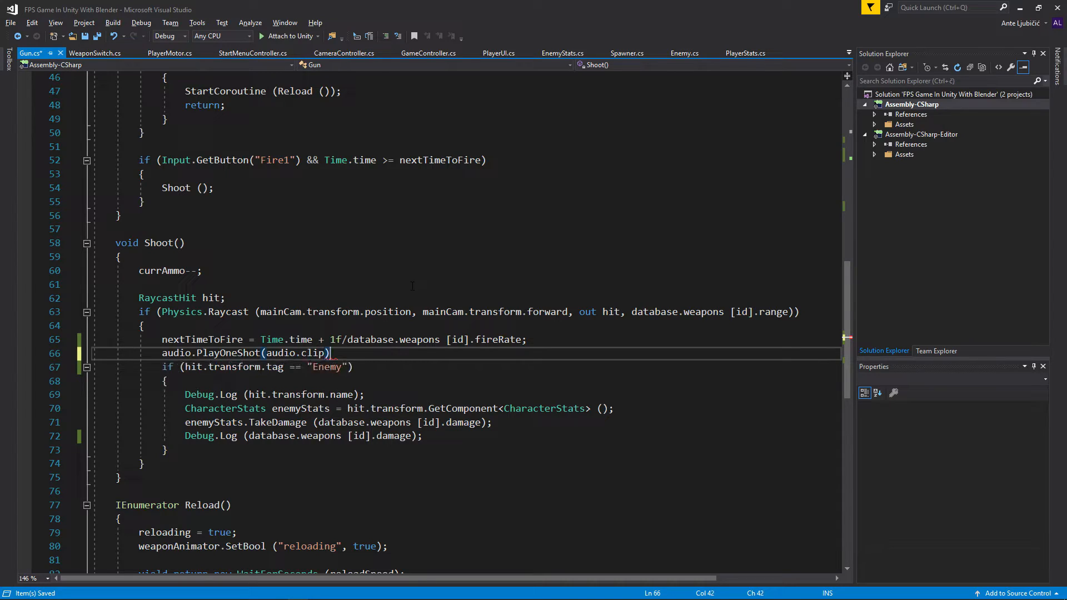
key("ctrl+s")
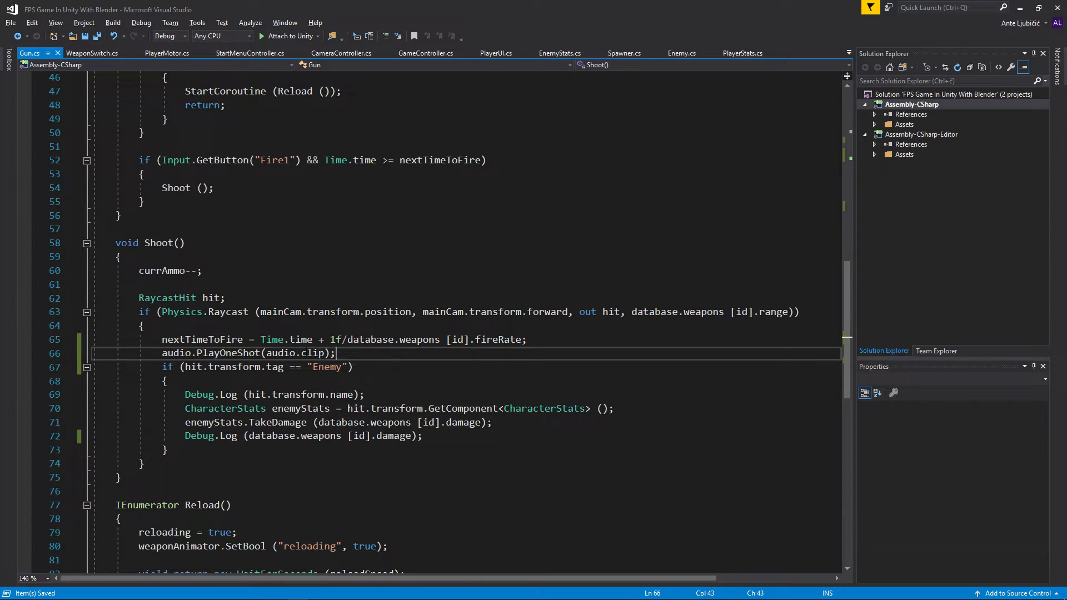
key("alt+Tab")
key("alt+Tab")
key("alt")
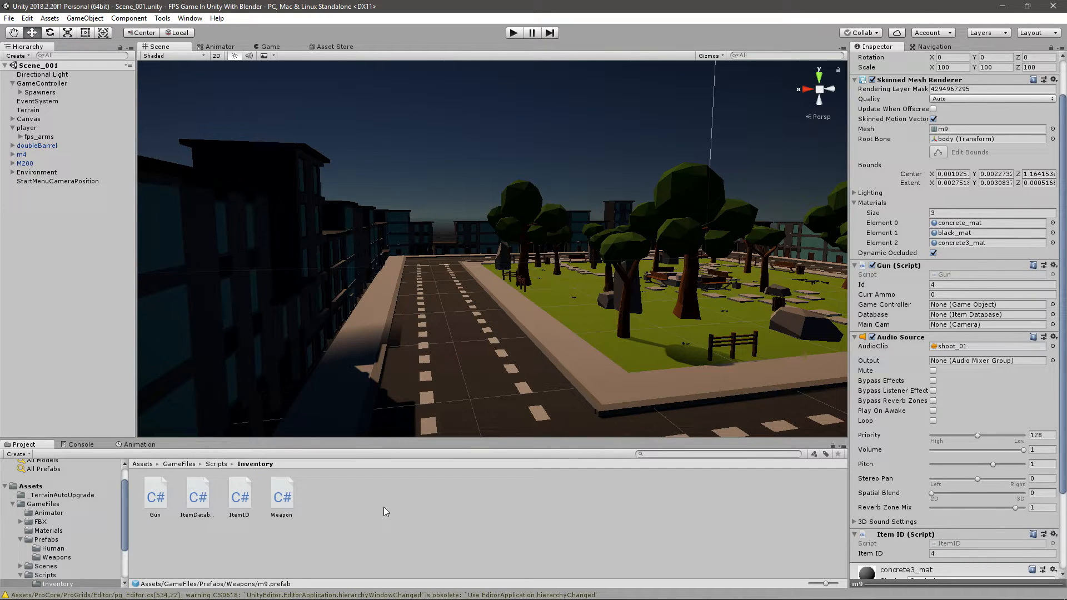
Step: Enter play mode and walk the player forward through the park
key("ctrl+p")
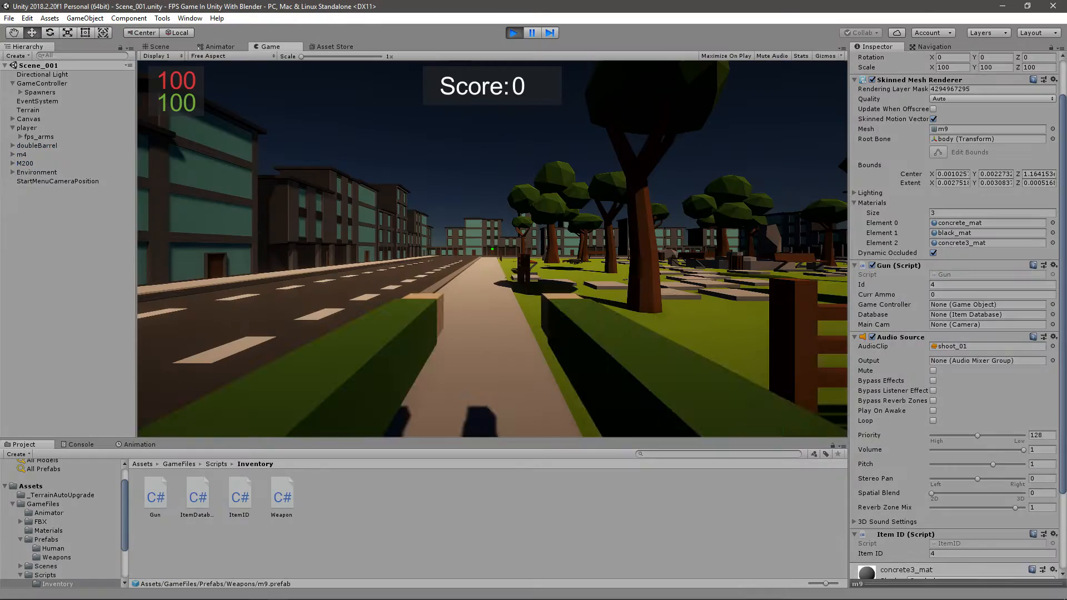
key("w")
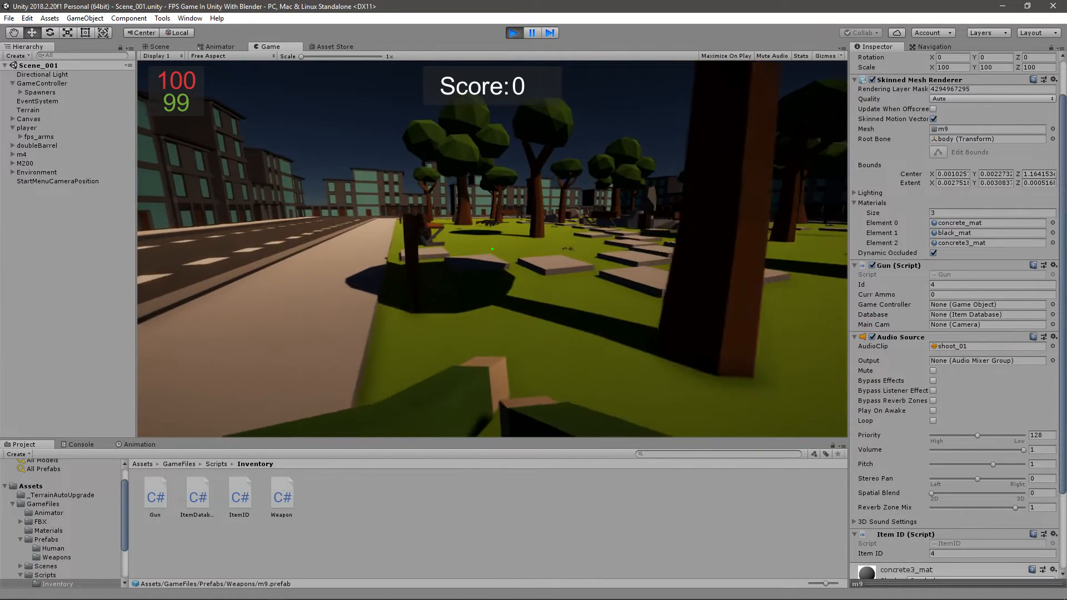
key("w")
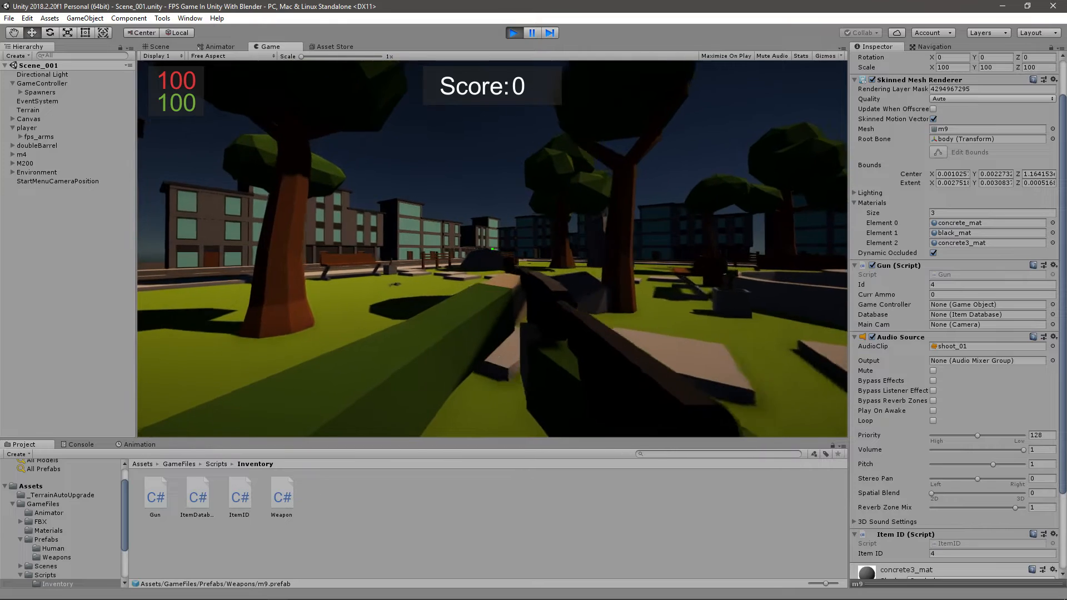
key("w")
key("w")
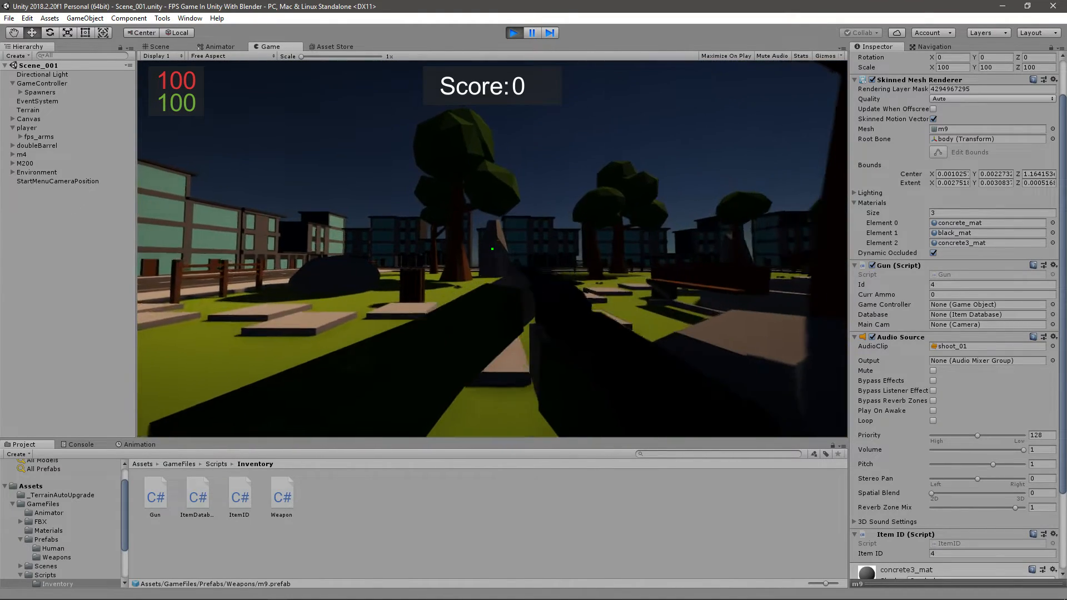
key("w")
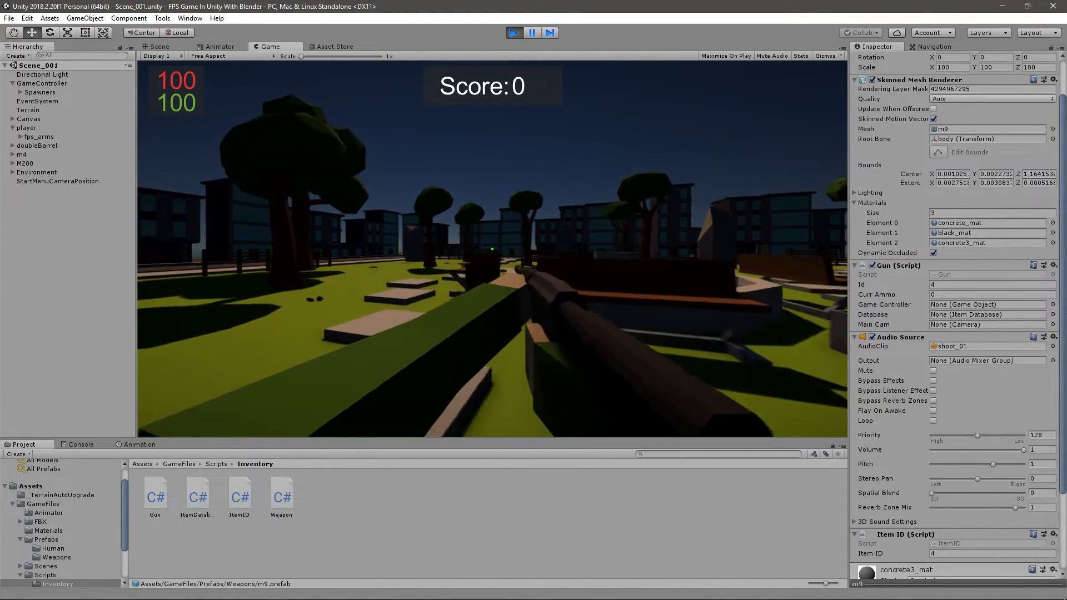
key("w")
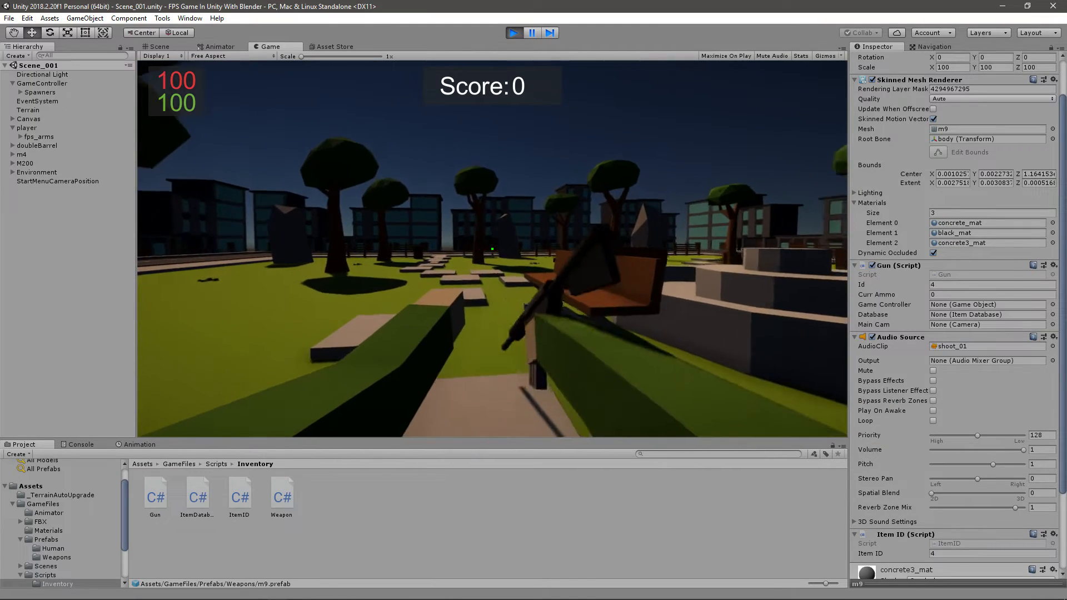
key("w")
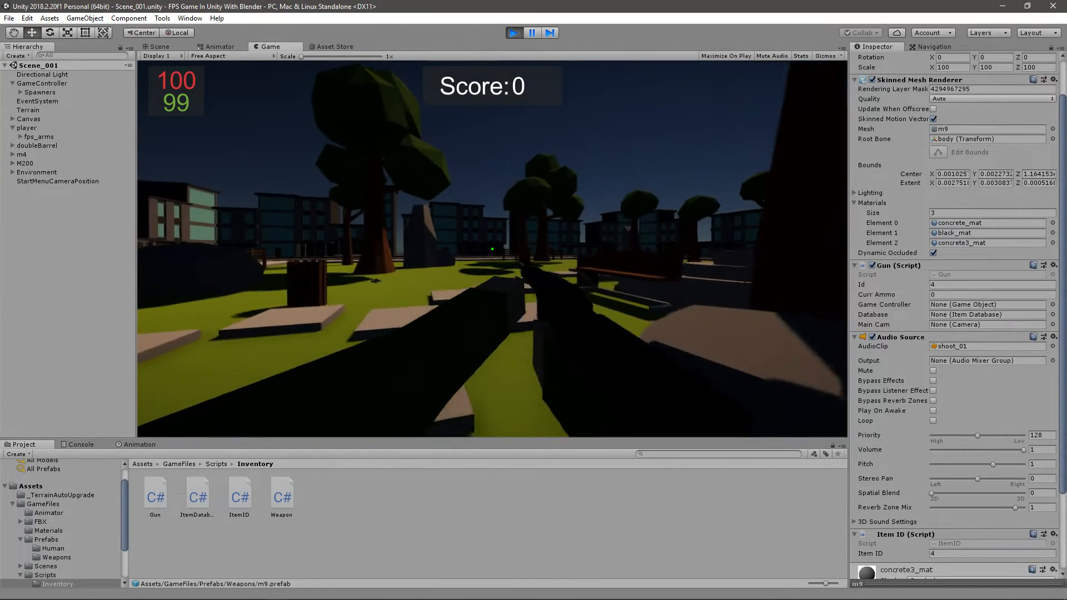
key("w")
Step: Fire several shots while moving to hear the new shoot sound
left_click(492, 248)
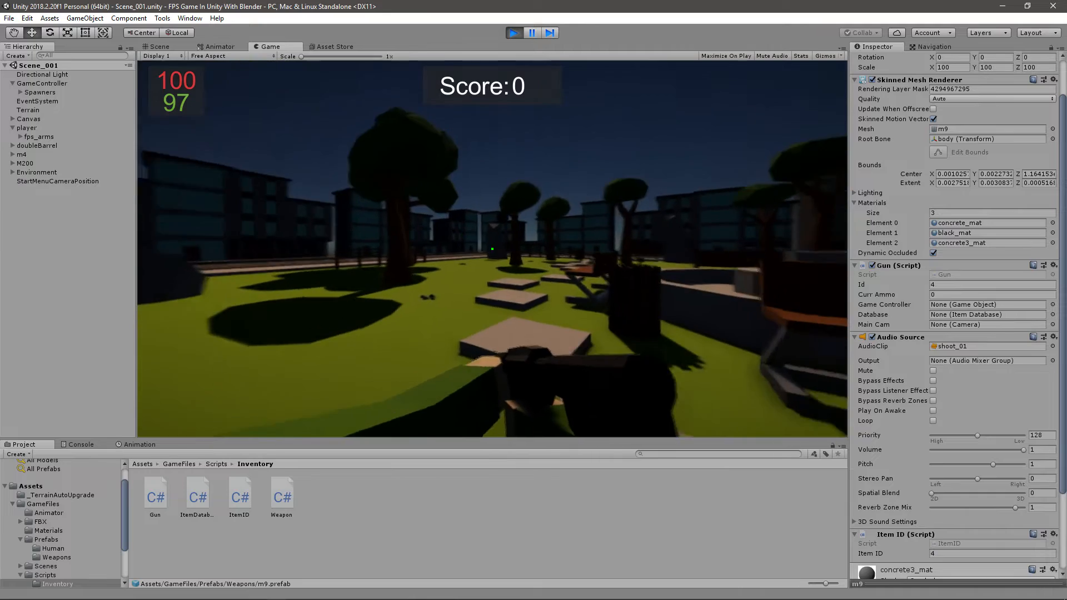
left_click(492, 248)
key("w")
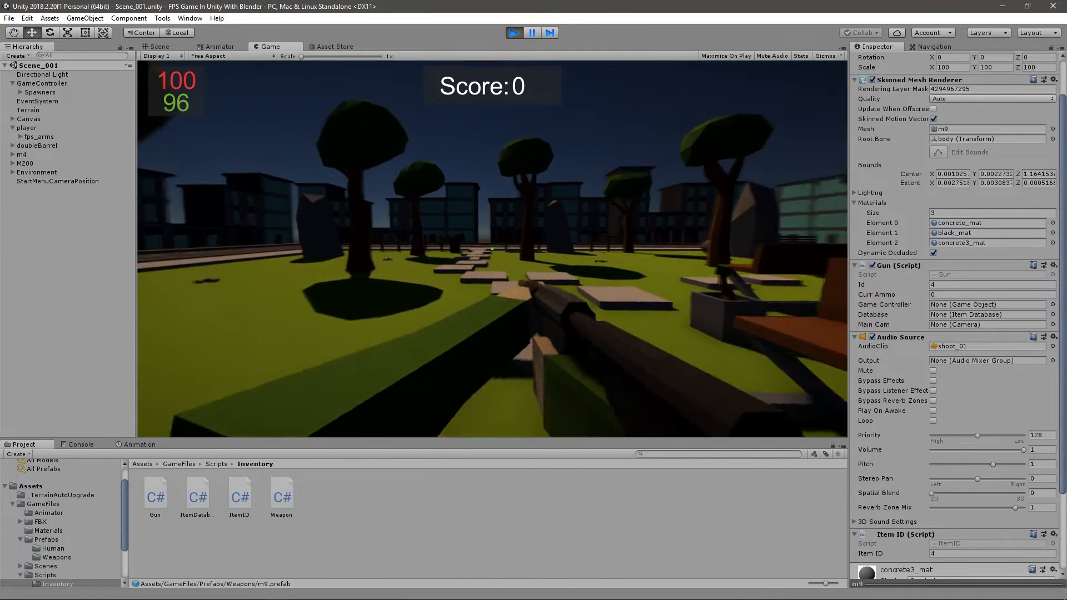
left_click(492, 248)
key("w")
left_click(492, 248)
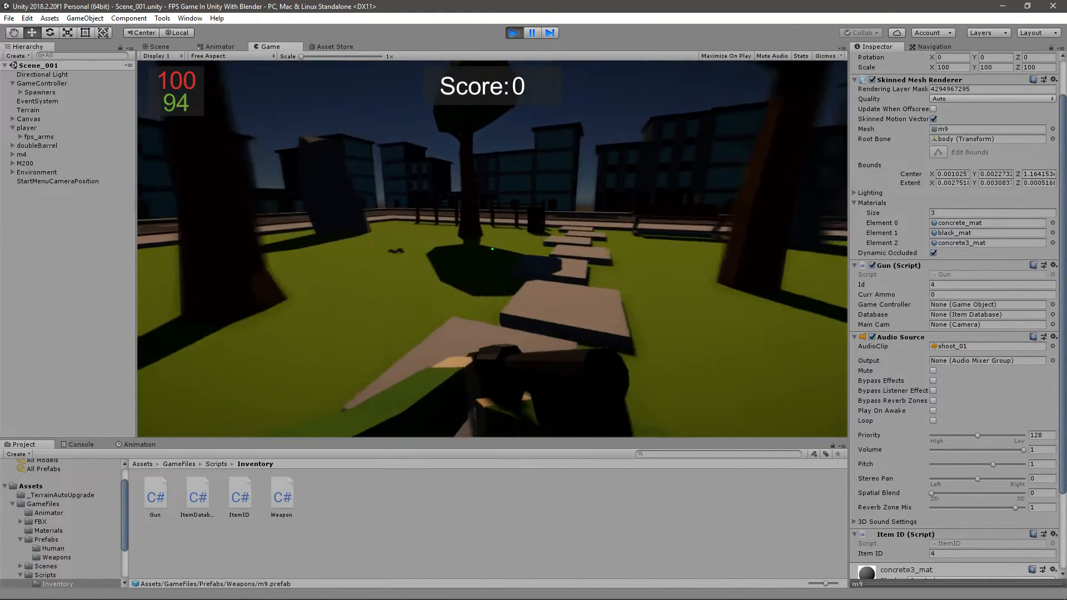
key("w")
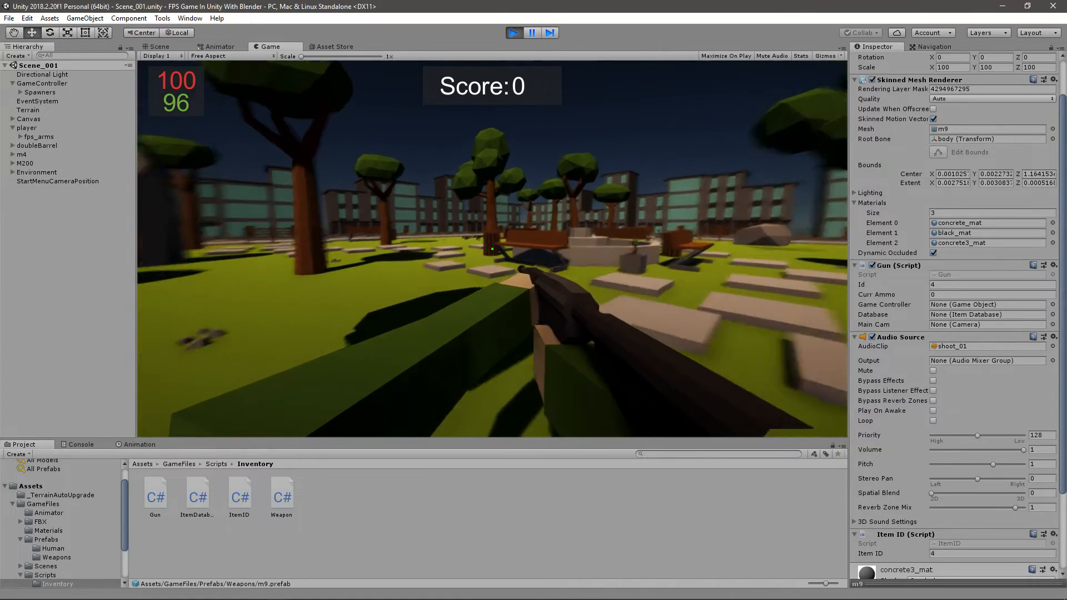
left_click(492, 248)
key("w")
left_click(492, 248)
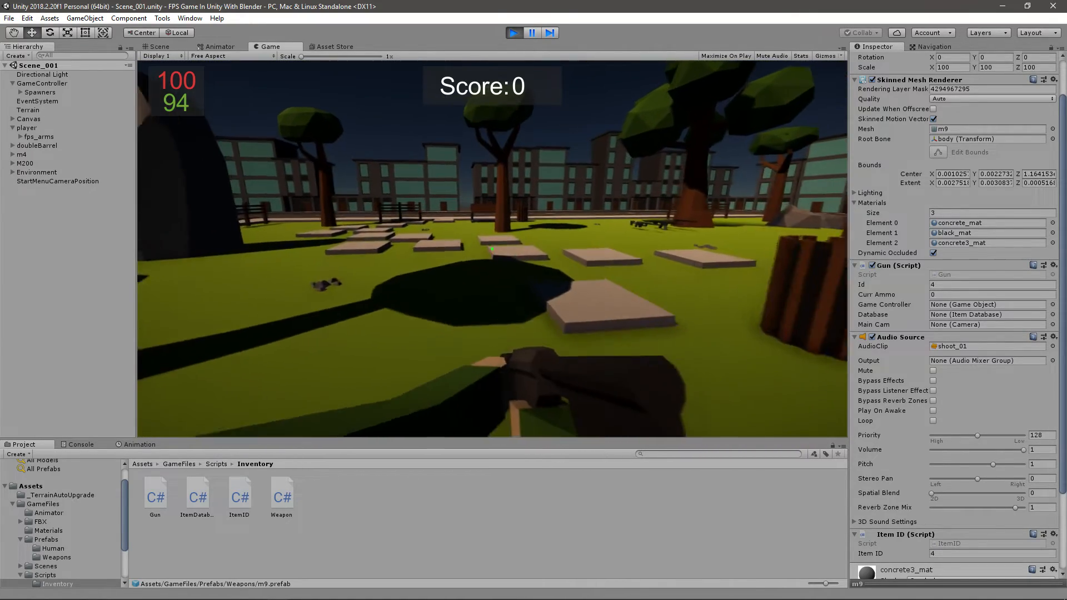
left_click(492, 248)
key("w")
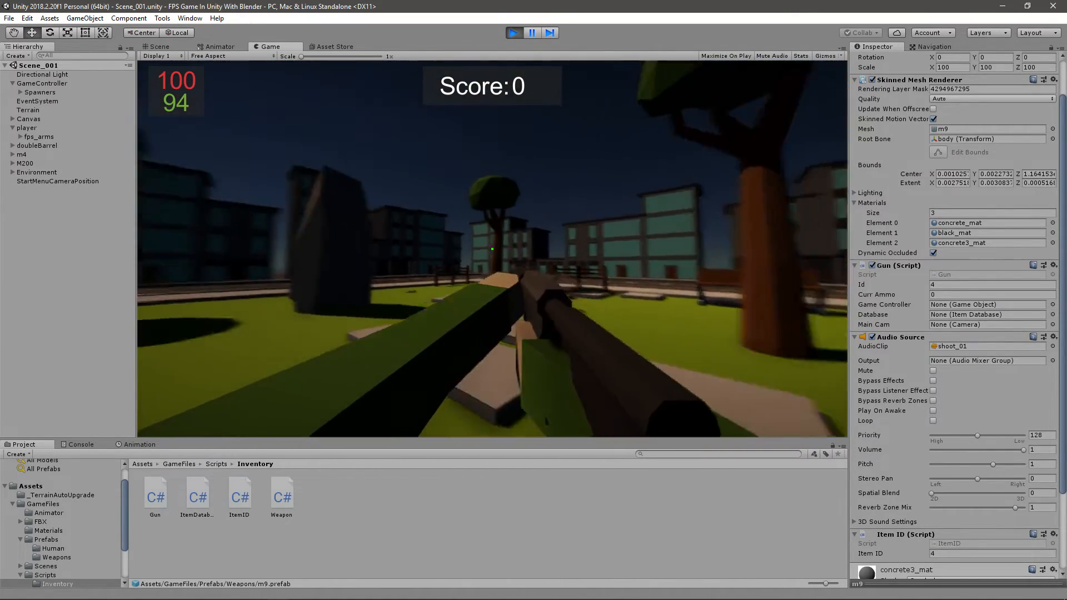
Step: Walk the player past the tree and along the road
key("w")
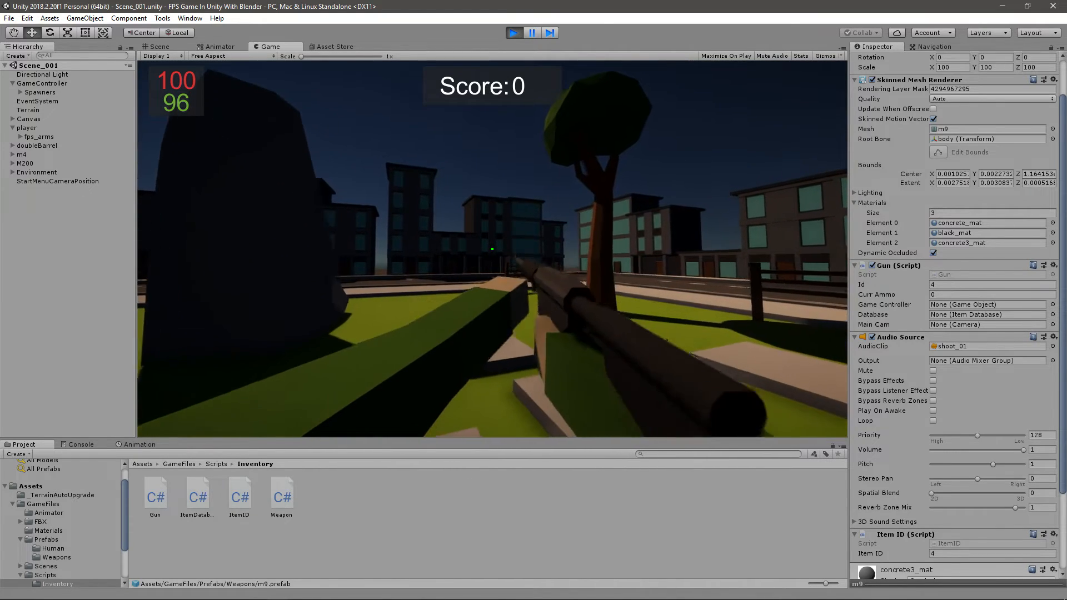
key("w")
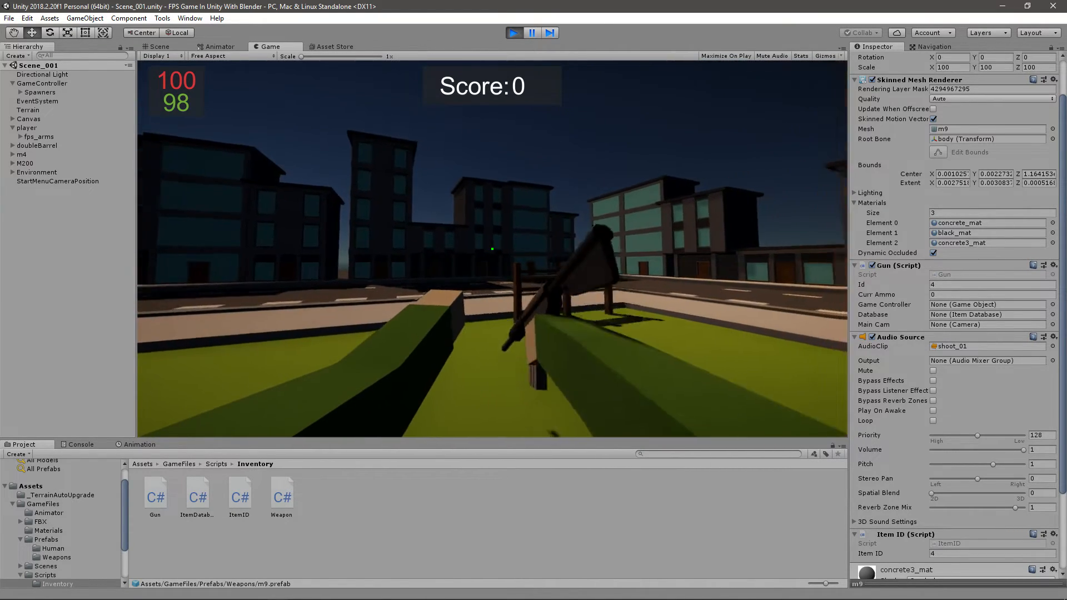
key("w")
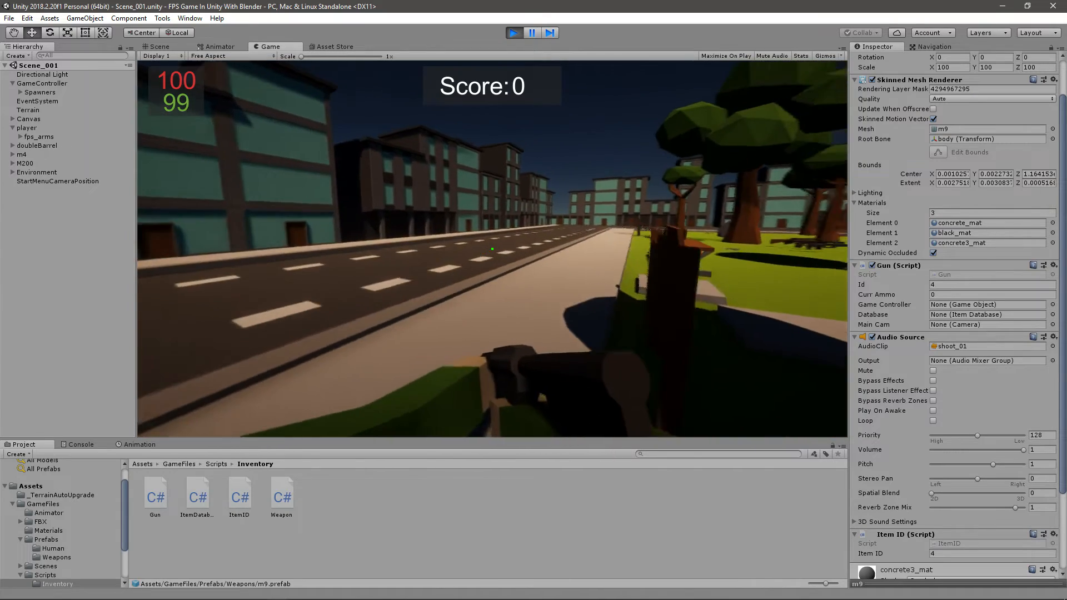
key("w")
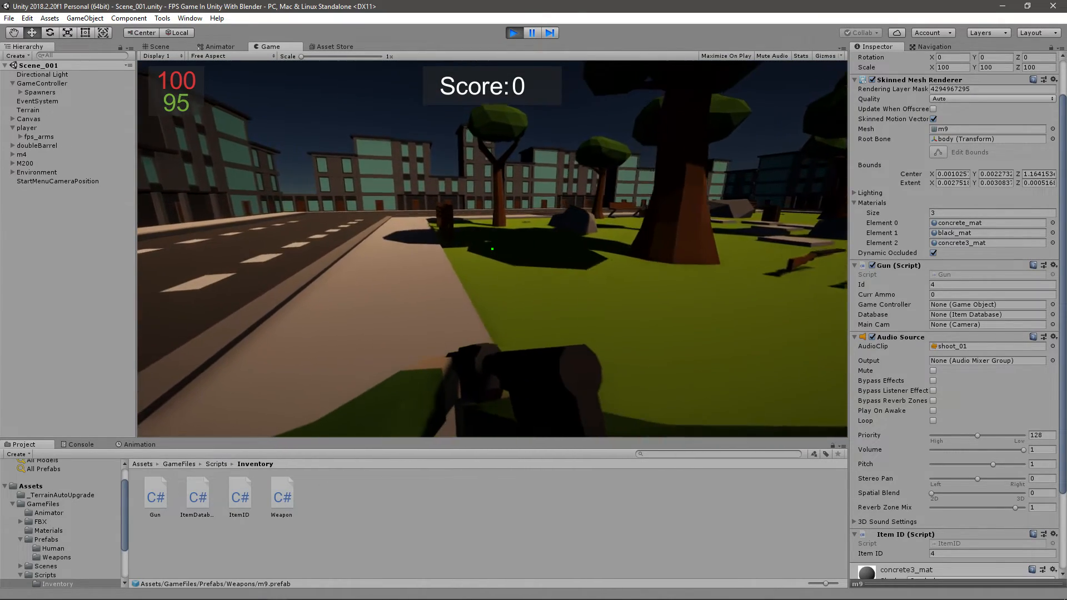
key("w")
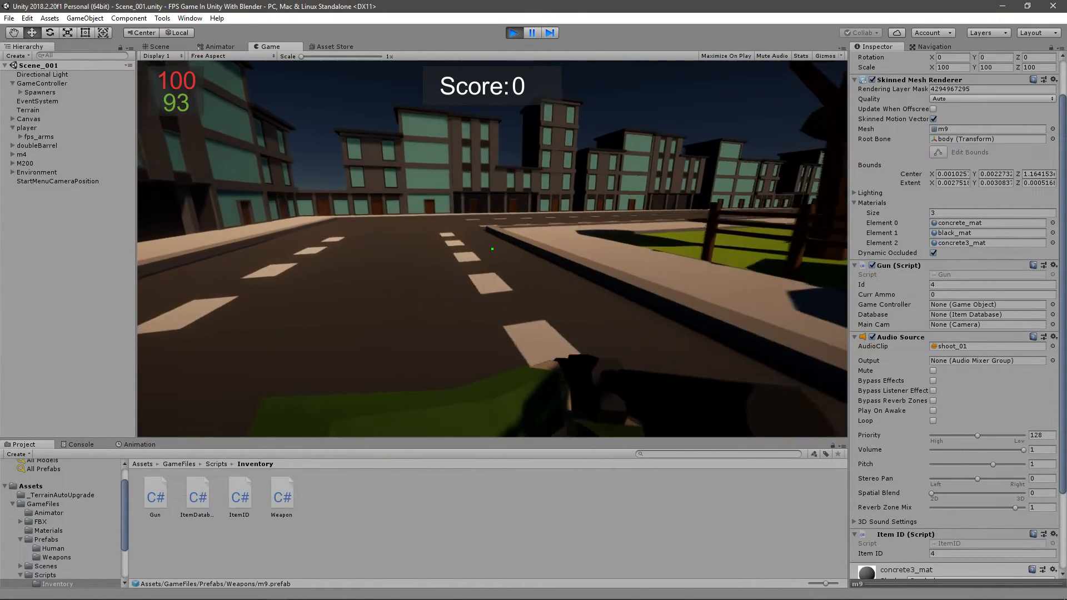
key("w")
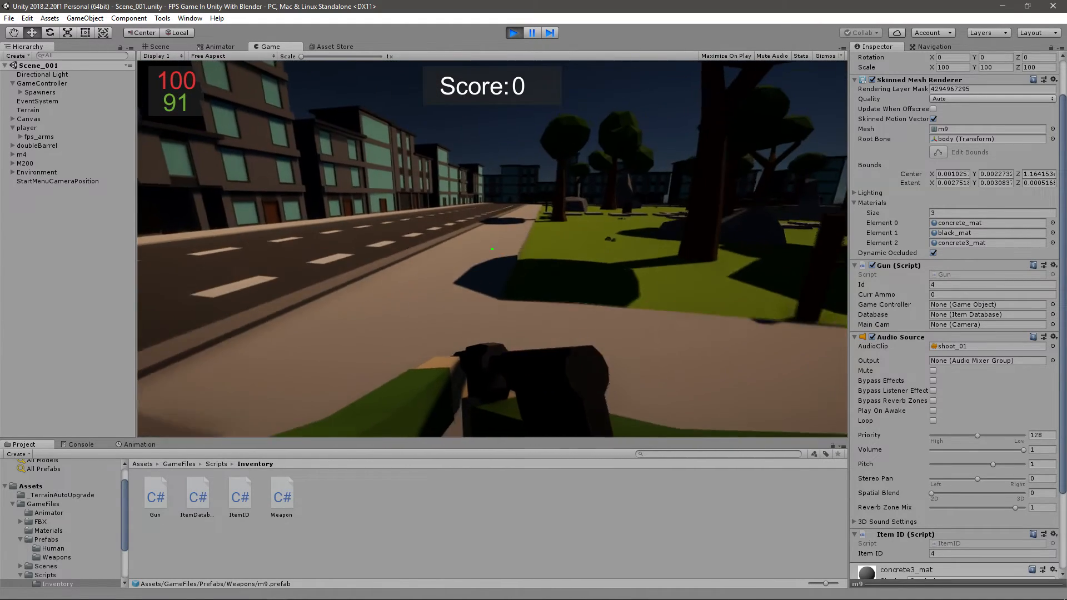
key("w")
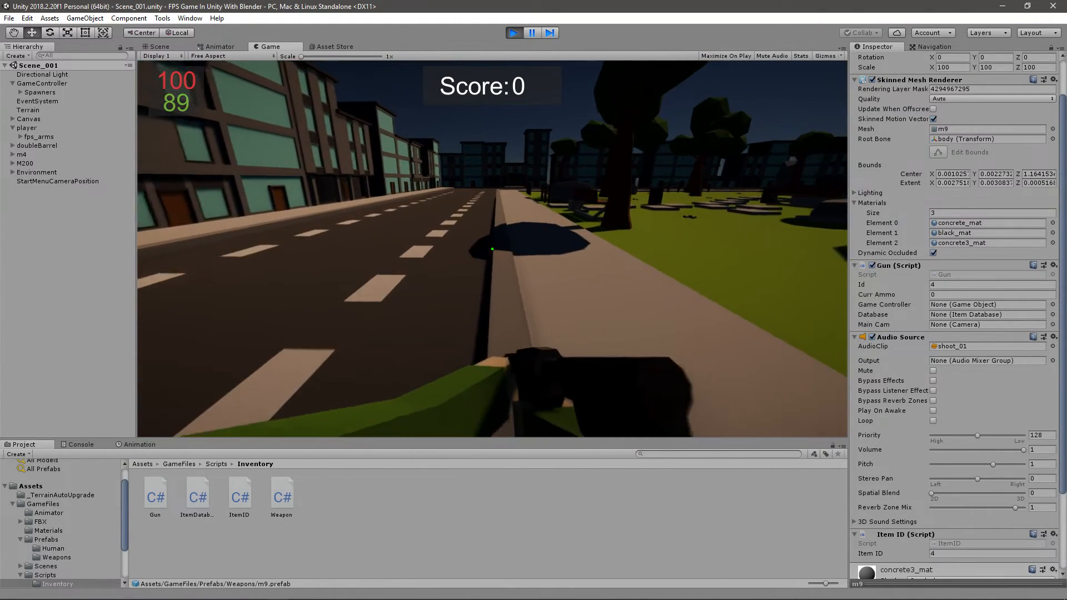